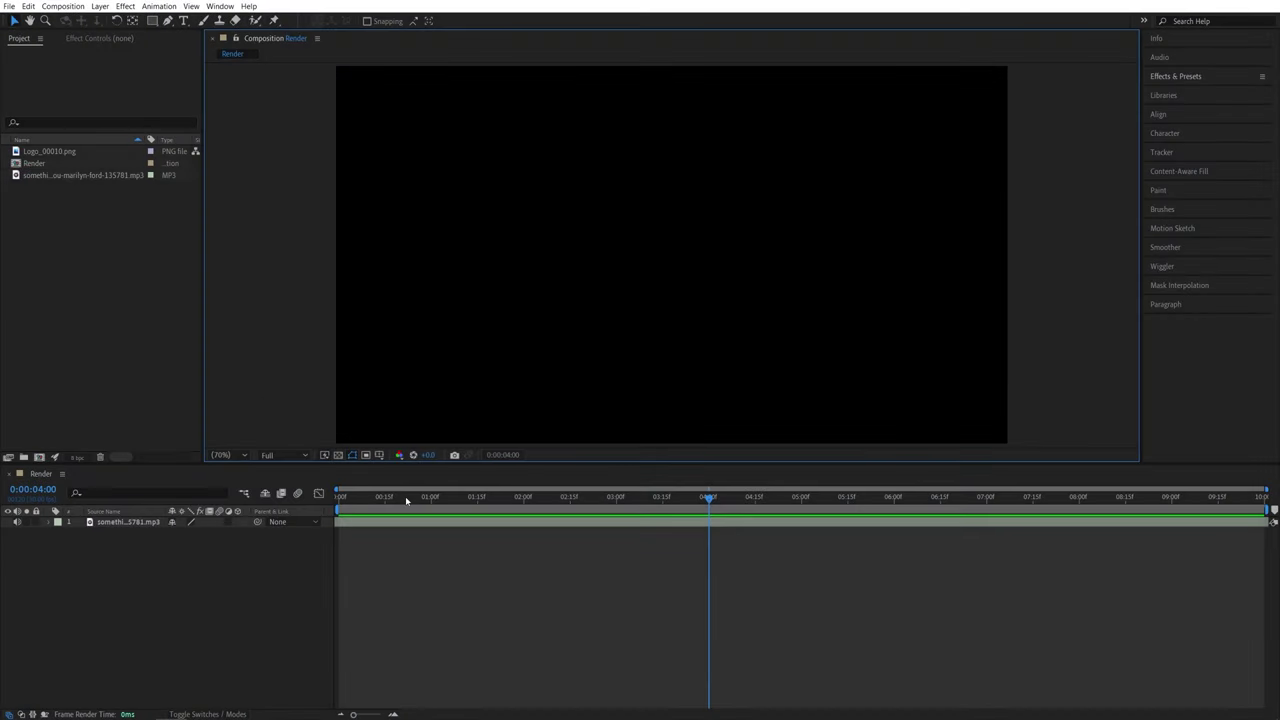
Step: Make the Timeline the active panel so the mp3 music layer can be worked on
{"action": "left_click", "coordinate": [286, 578]}
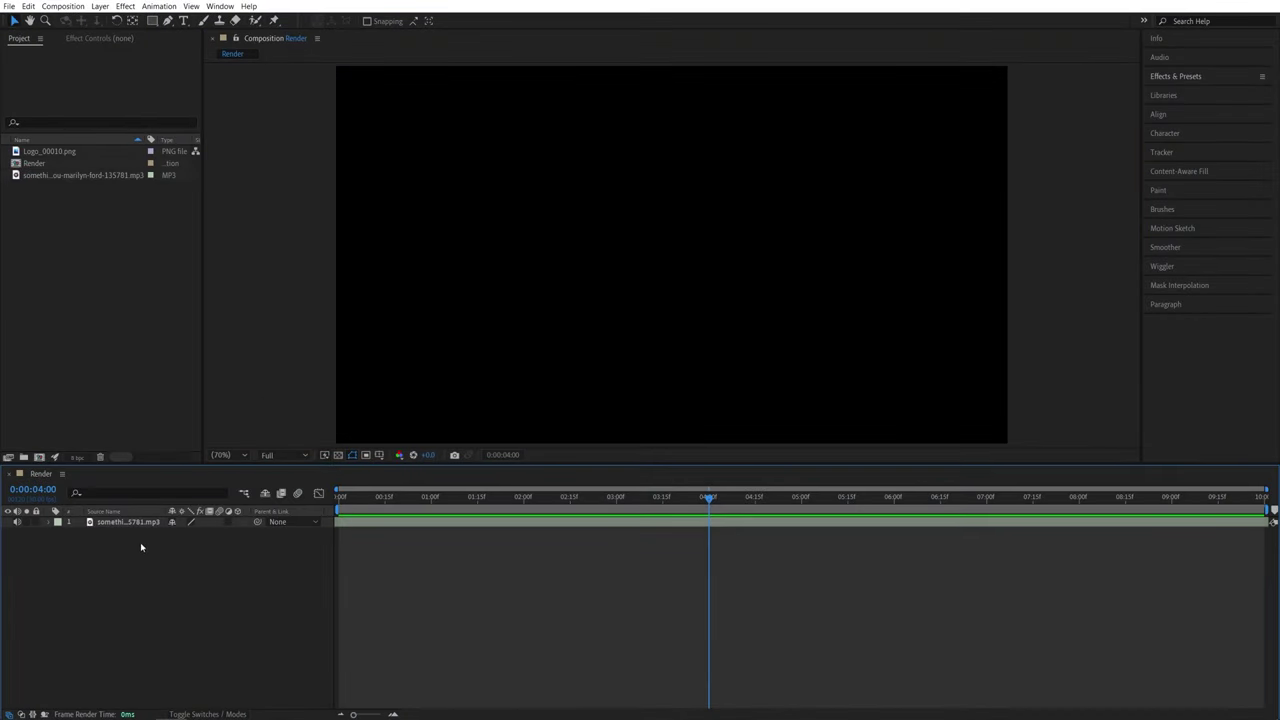
Step: Convert the mp3 layer's audio to keyframes, creating an Audio Amplitude layer
{"action": "right_click", "coordinate": [121, 523]}
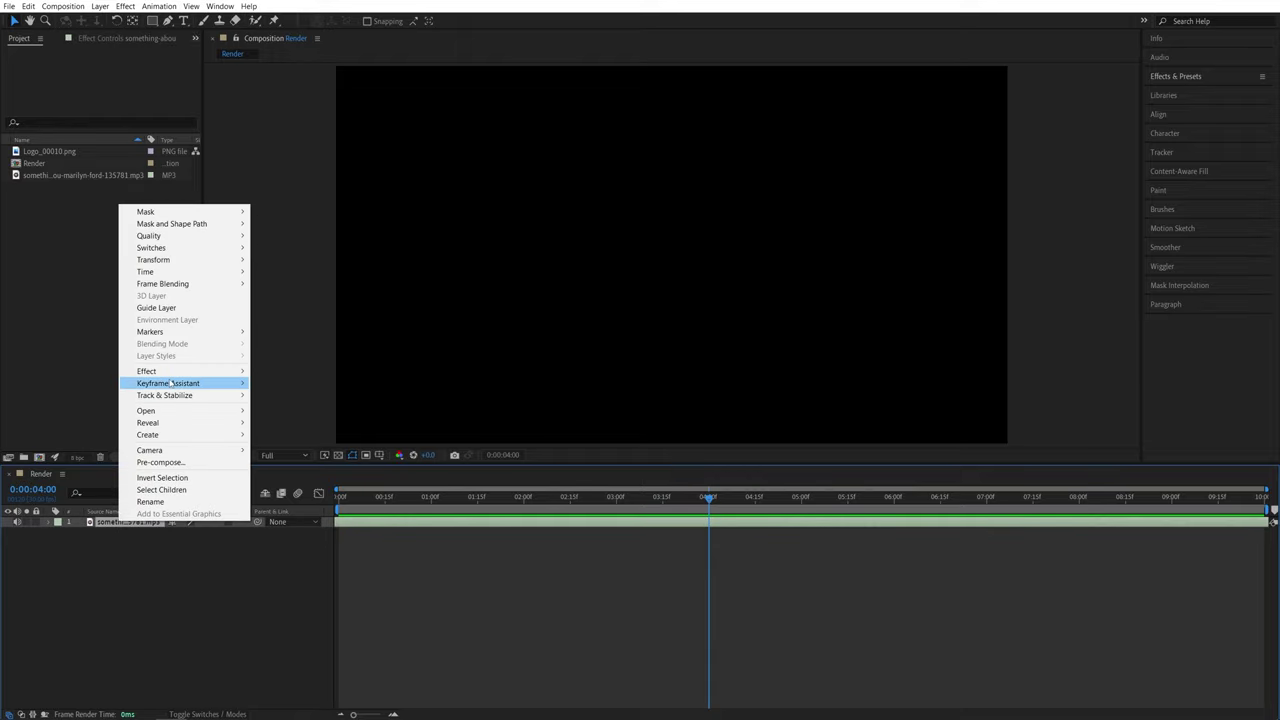
{"action": "mouse_move", "coordinate": [170, 383]}
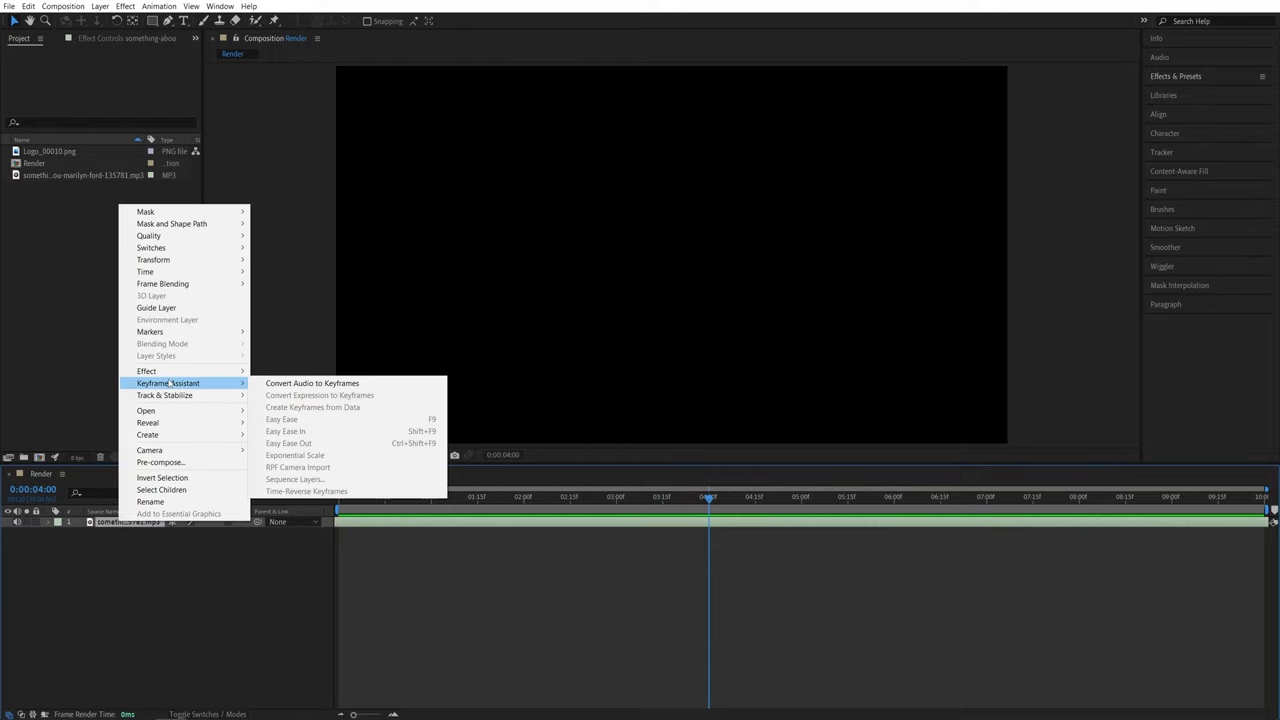
{"action": "left_click", "coordinate": [365, 385]}
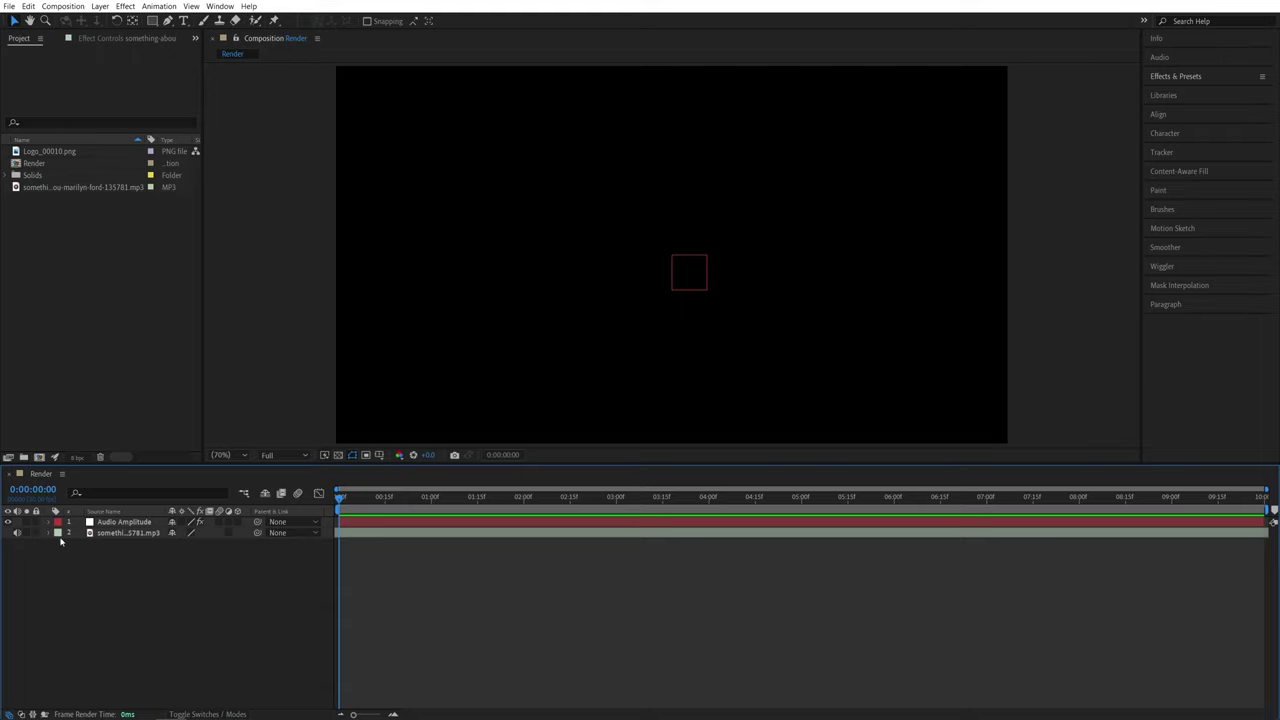
Step: Delete the Left and Right Channel effects, reveal the Both Channels Slider, and preview
{"action": "left_click", "coordinate": [49, 521]}
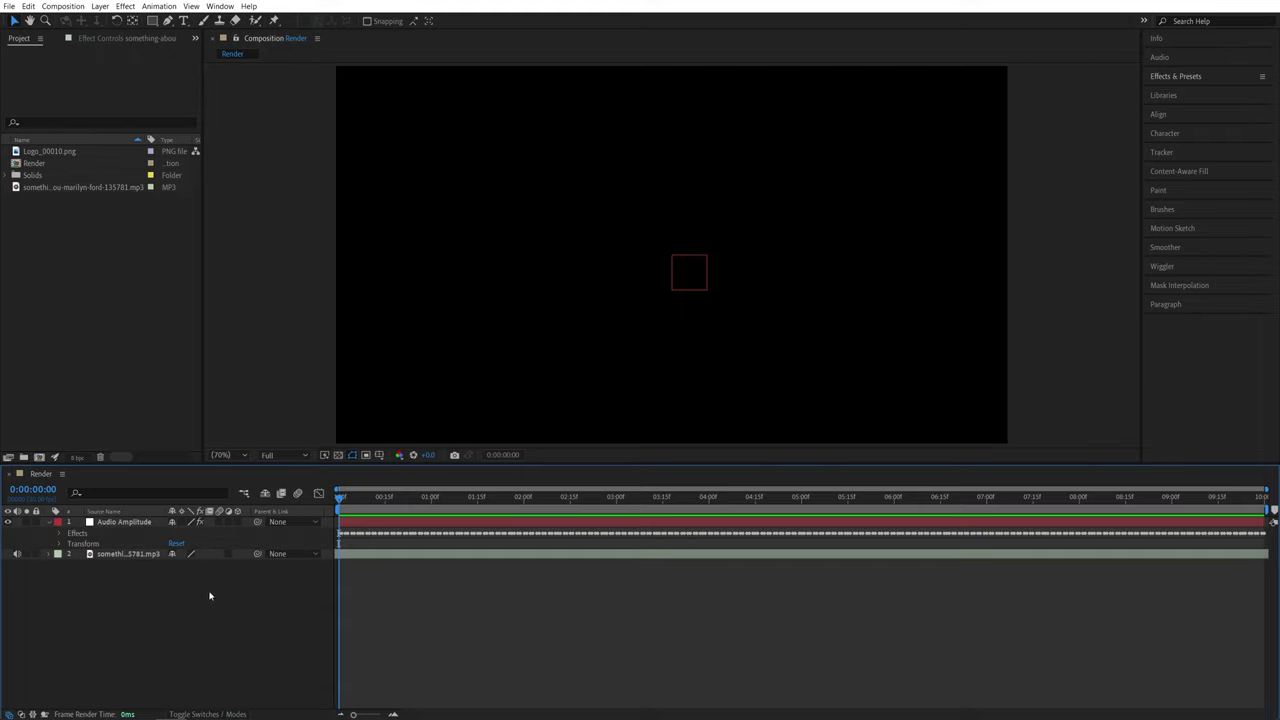
{"action": "left_click", "coordinate": [59, 533]}
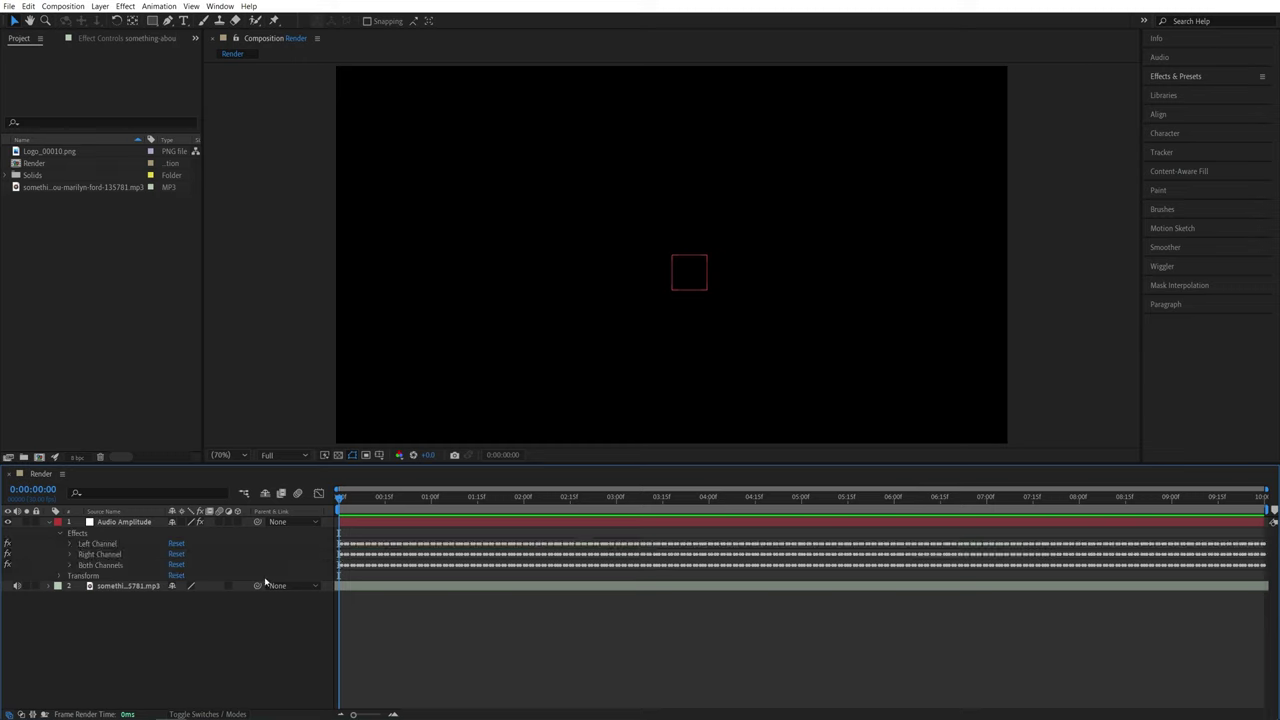
{"action": "left_click", "coordinate": [100, 546]}
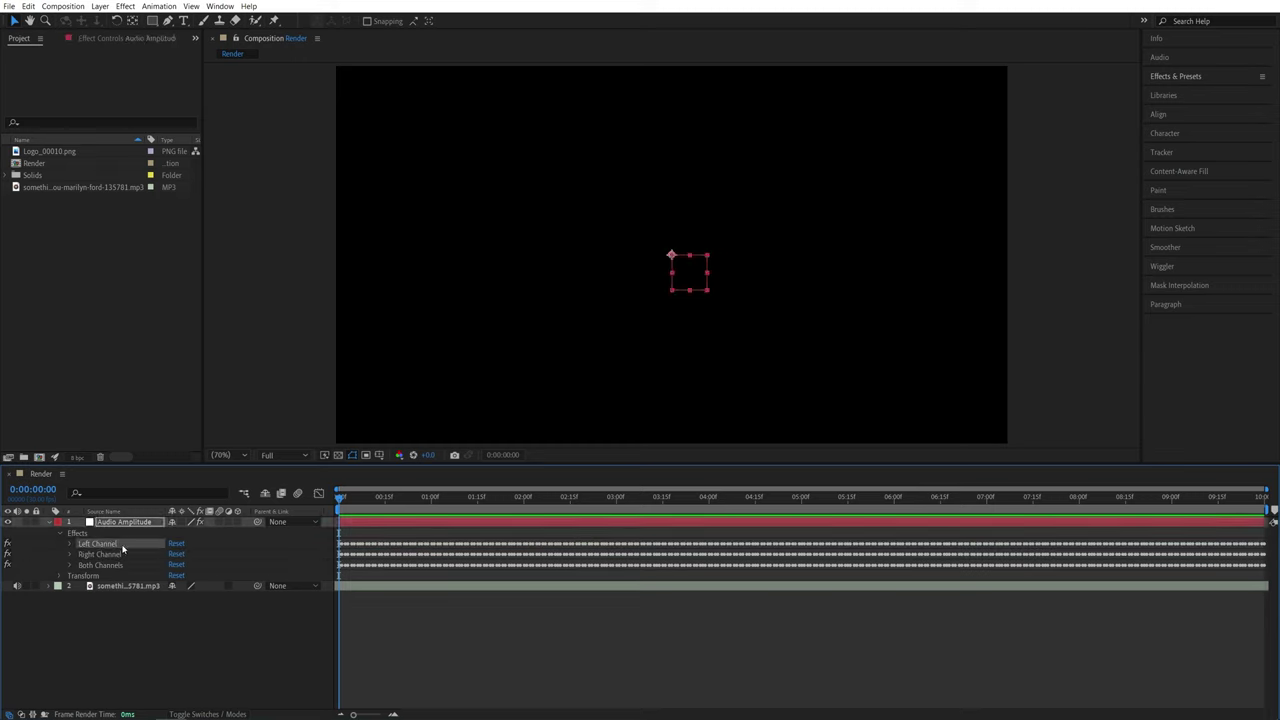
{"action": "left_click", "coordinate": [105, 554], "text": "shift"}
{"action": "key", "text": "Delete"}
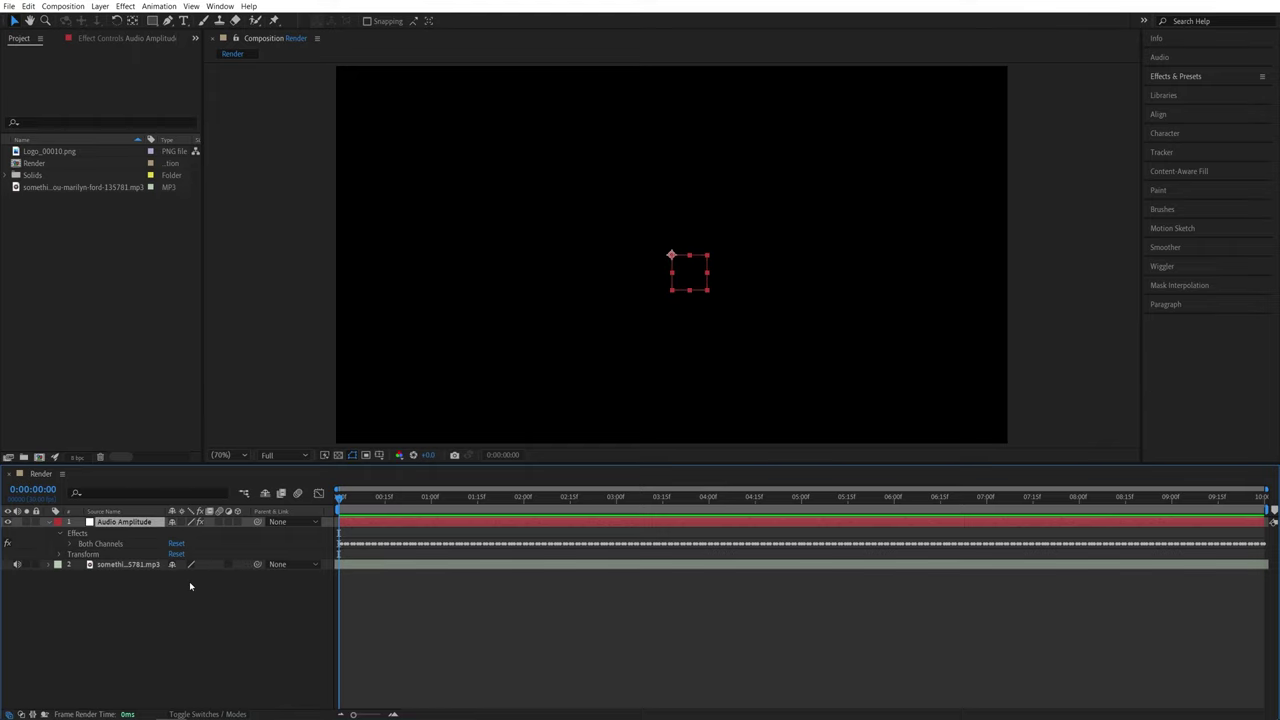
{"action": "left_click", "coordinate": [134, 606]}
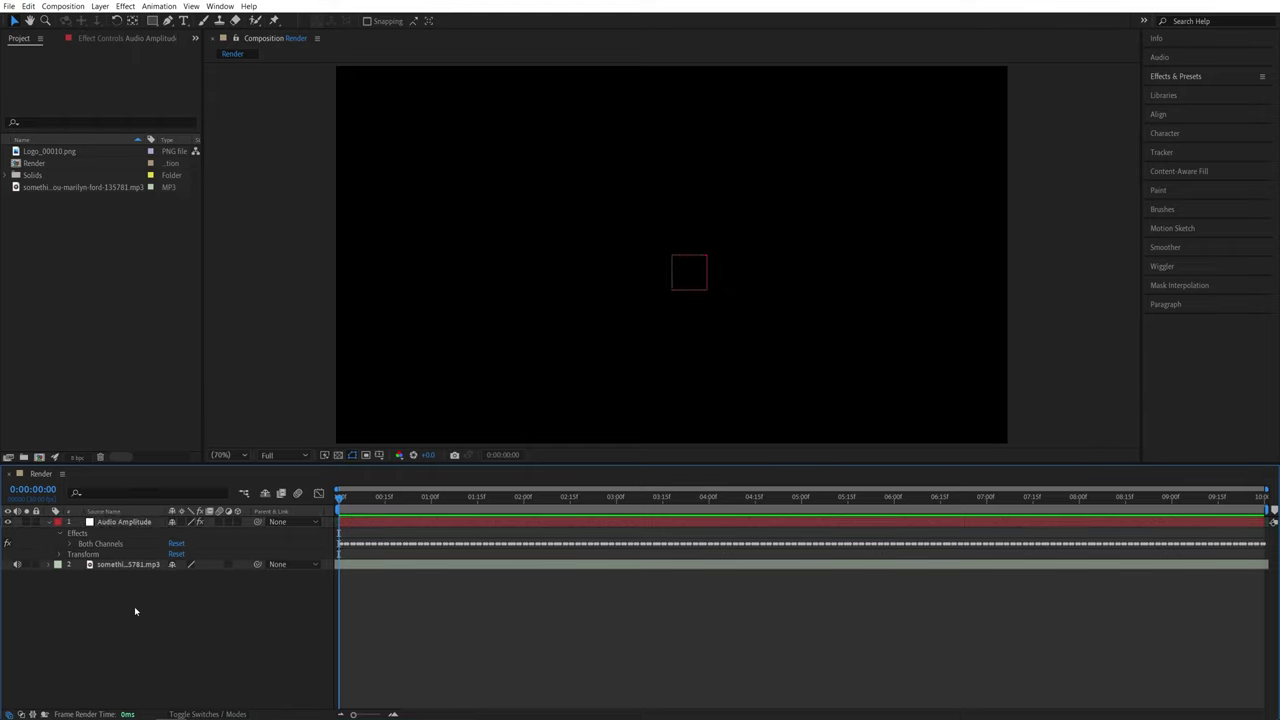
{"action": "left_click", "coordinate": [71, 544]}
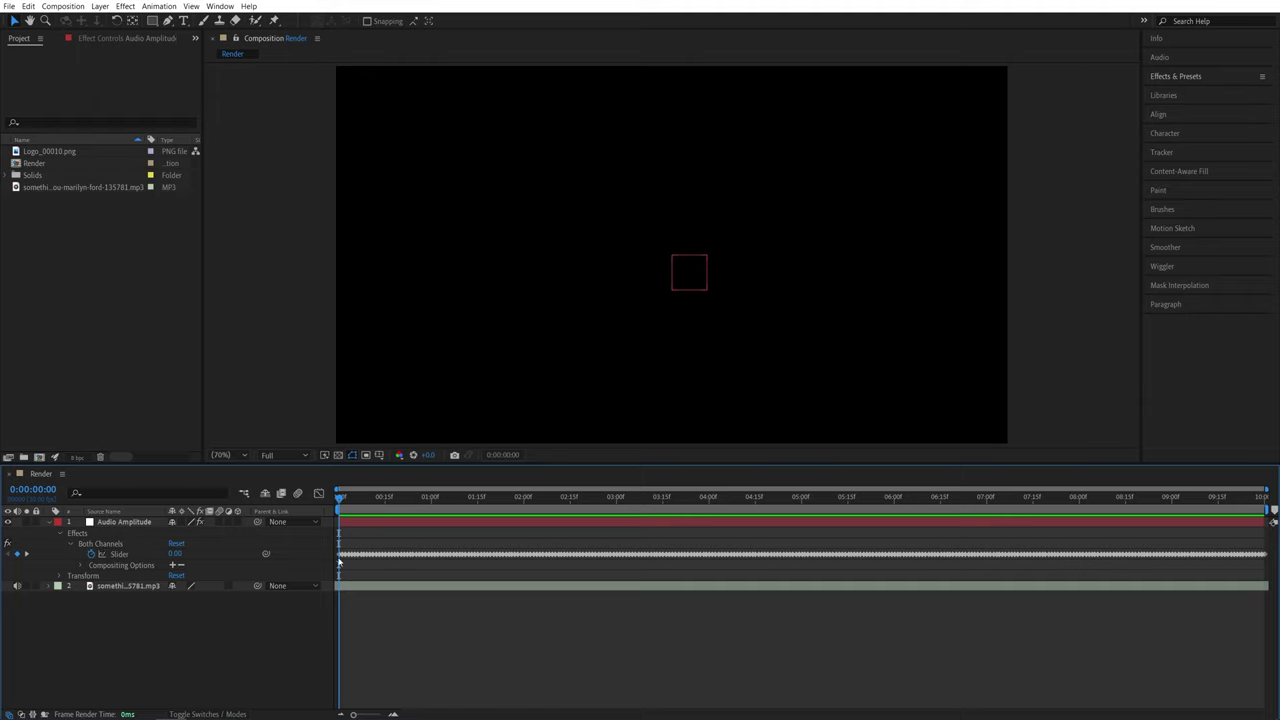
{"action": "key", "text": "space"}
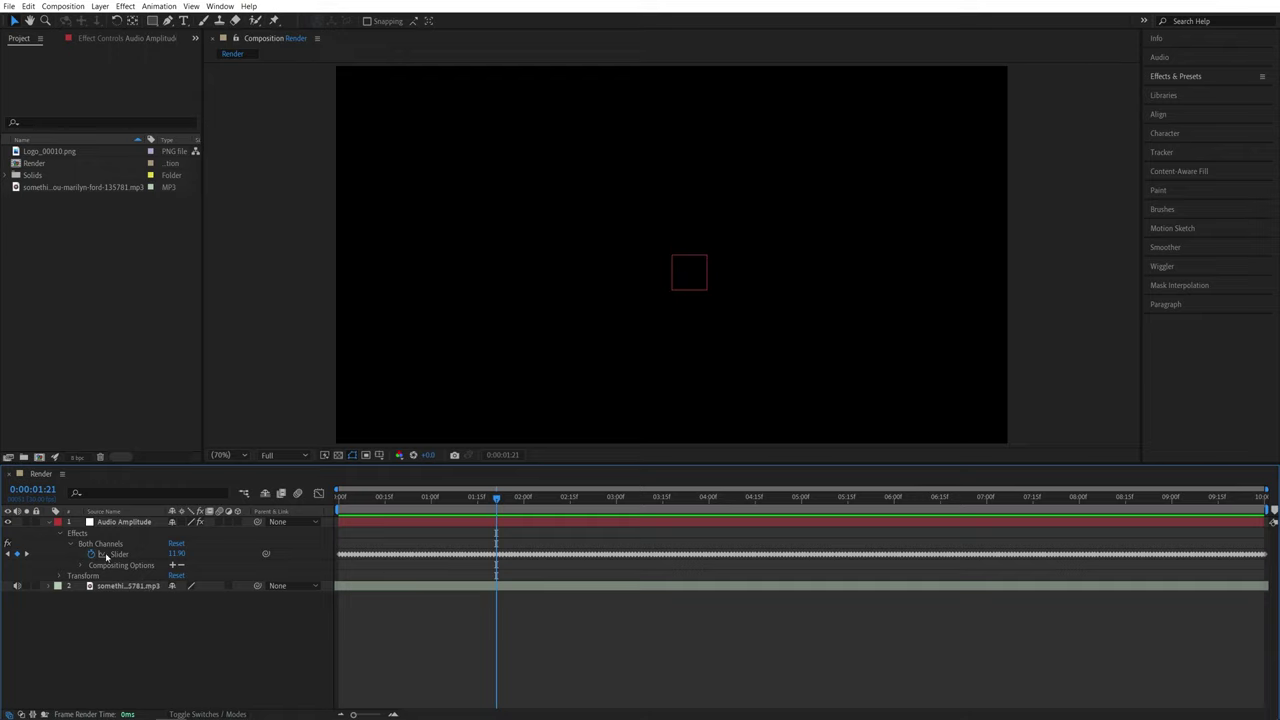
Step: Add Logo_00010.png to the composition as a layer and show its Scale property
{"action": "left_click", "coordinate": [91, 325]}
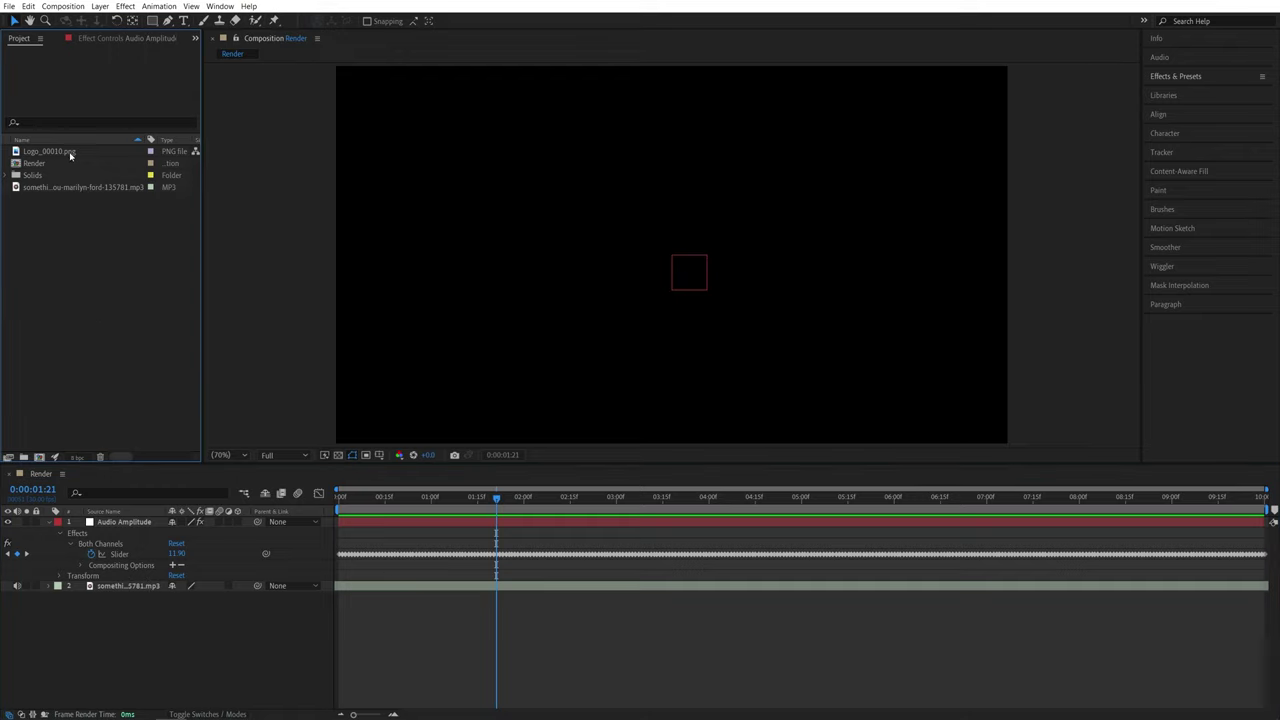
{"action": "left_click_drag", "start_coordinate": [70, 152], "coordinate": [134, 524]}
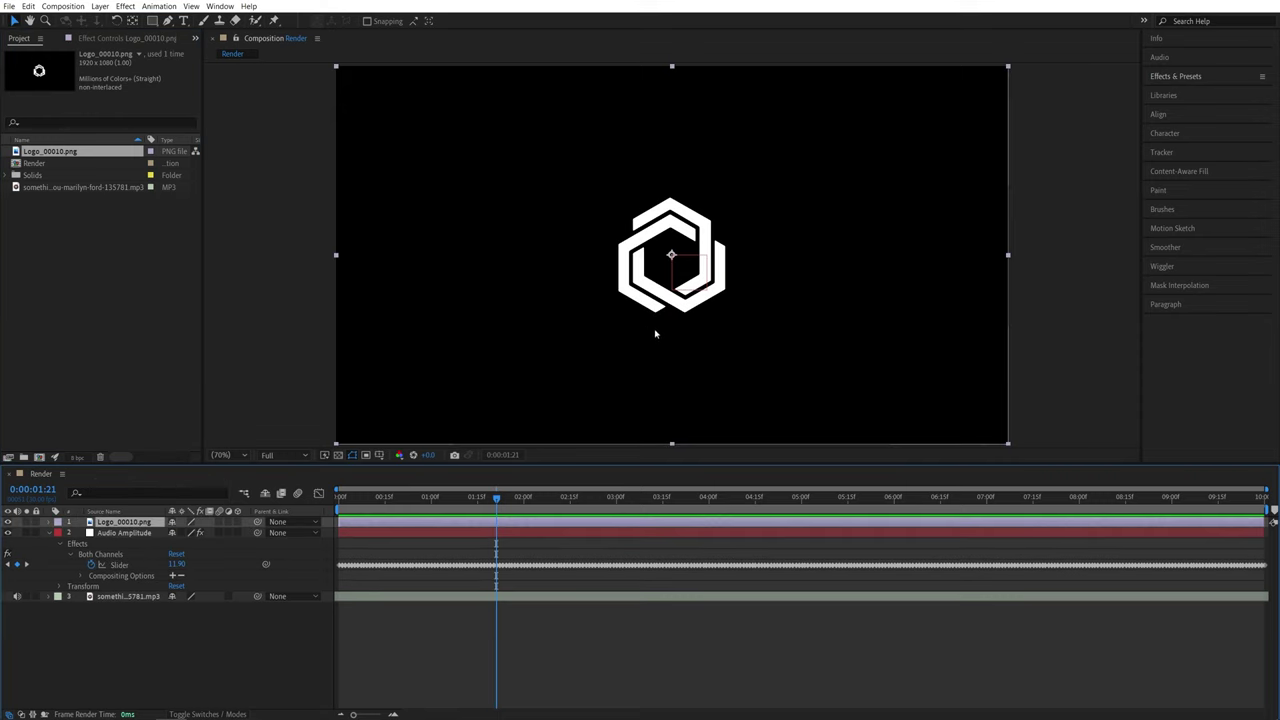
{"action": "key", "text": "s"}
{"action": "left_click", "coordinate": [249, 649]}
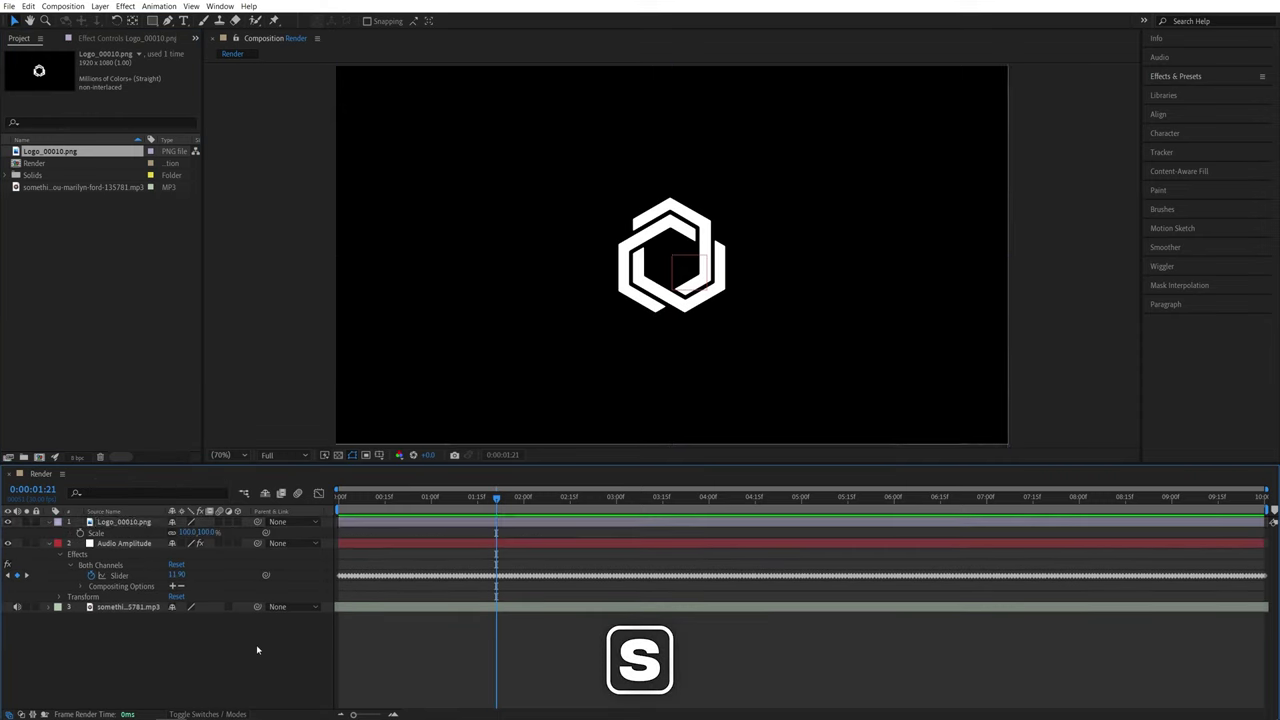
Step: Link the logo's Scale to the Both Channels Slider with an expression and check another time
{"action": "key", "text": "alt"}
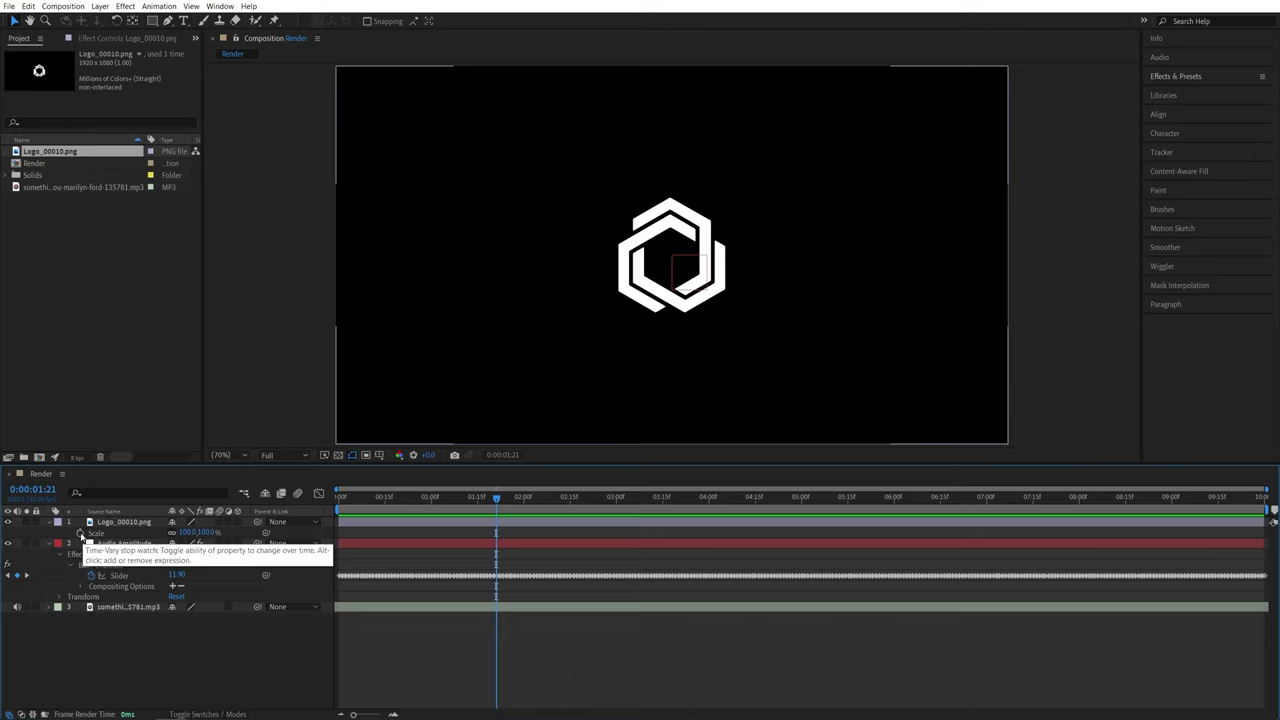
{"action": "left_click", "coordinate": [80, 533], "text": "alt"}
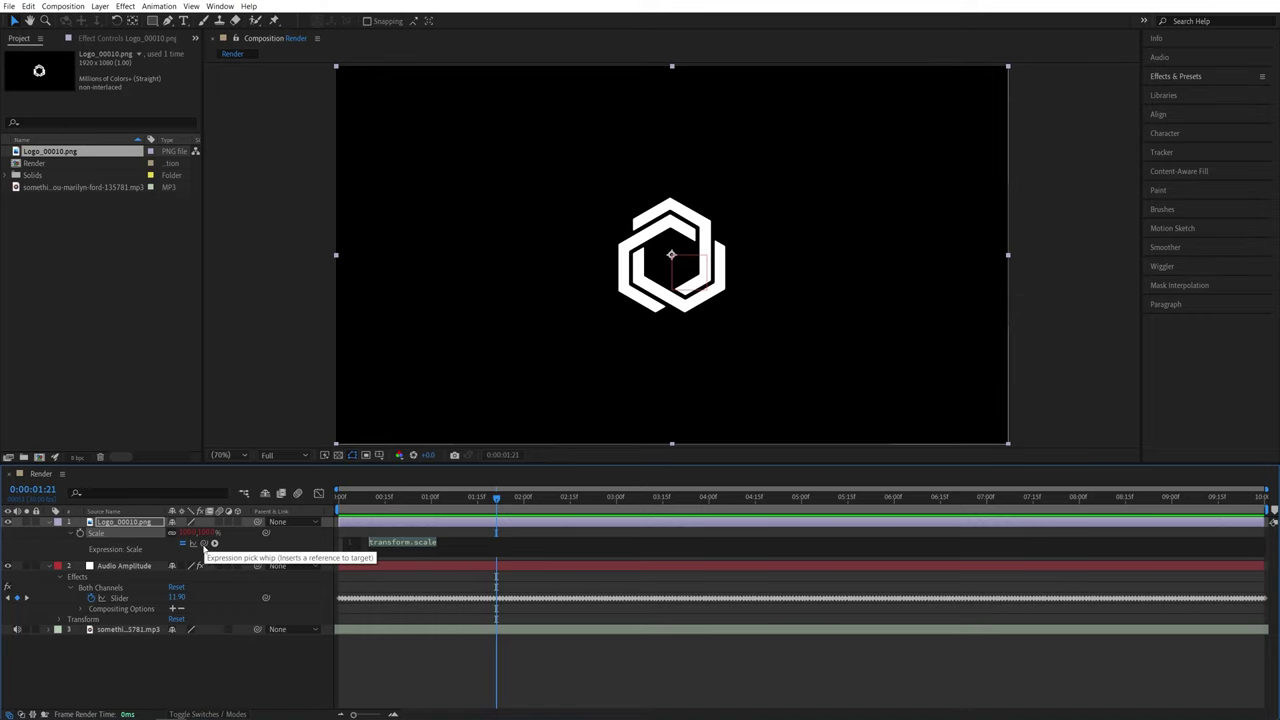
{"action": "left_click_drag", "start_coordinate": [204, 549], "coordinate": [130, 599]}
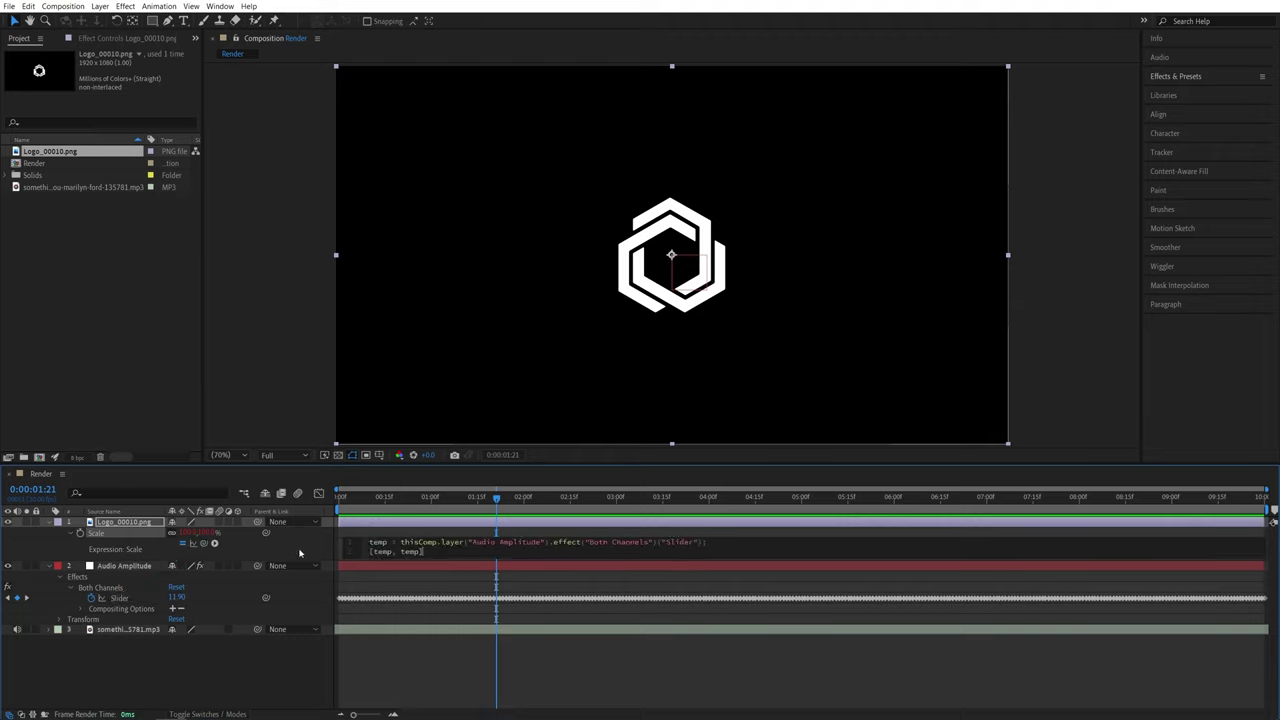
{"action": "left_click", "coordinate": [416, 575]}
{"action": "left_click_drag", "start_coordinate": [460, 499], "coordinate": [604, 512]}
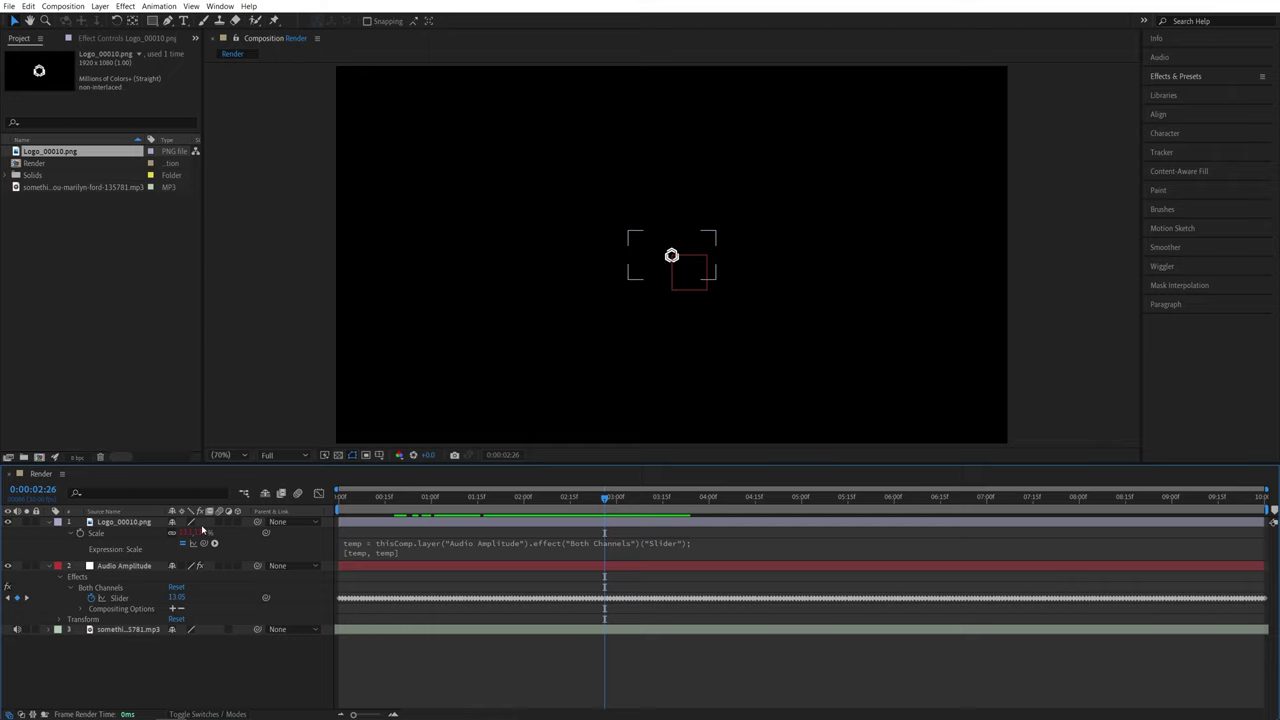
Step: Append +[100,100] to the logo's Scale expression so it scales around 100%
{"action": "left_click", "coordinate": [410, 550]}
{"action": "left_click", "coordinate": [395, 559]}
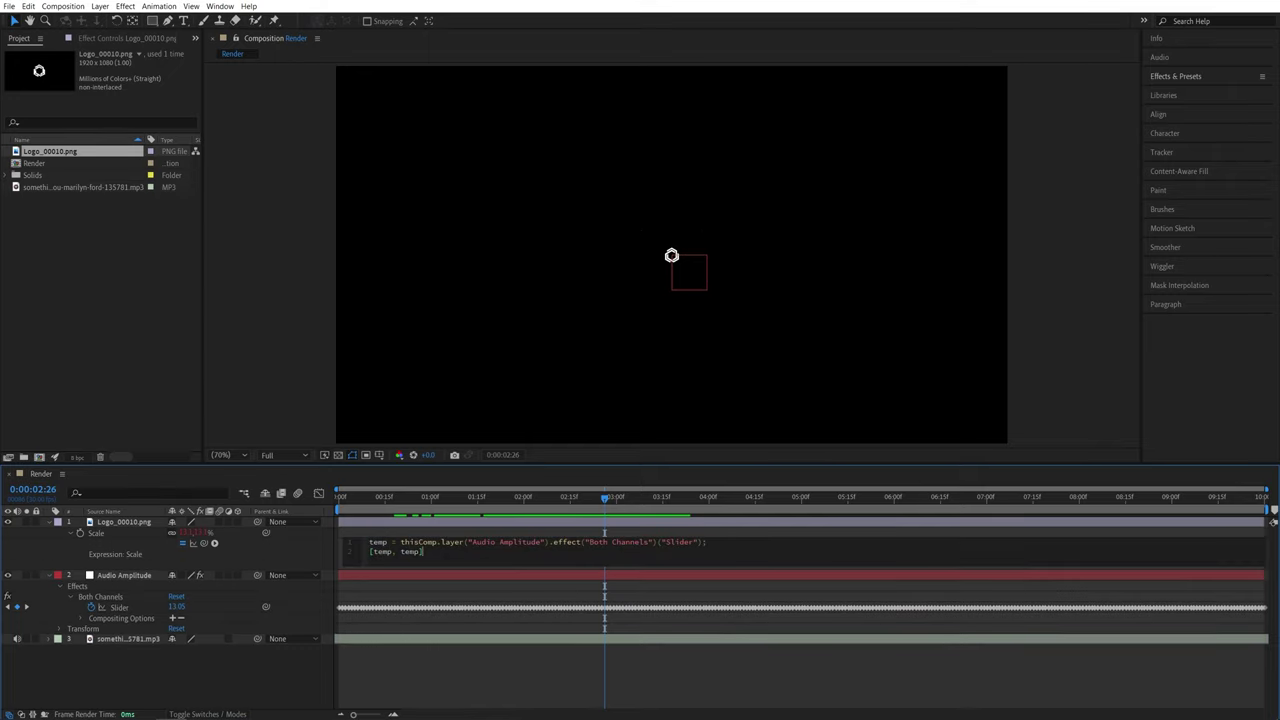
{"action": "type", "text": "+[100,100]"}
{"action": "left_click", "coordinate": [310, 559]}
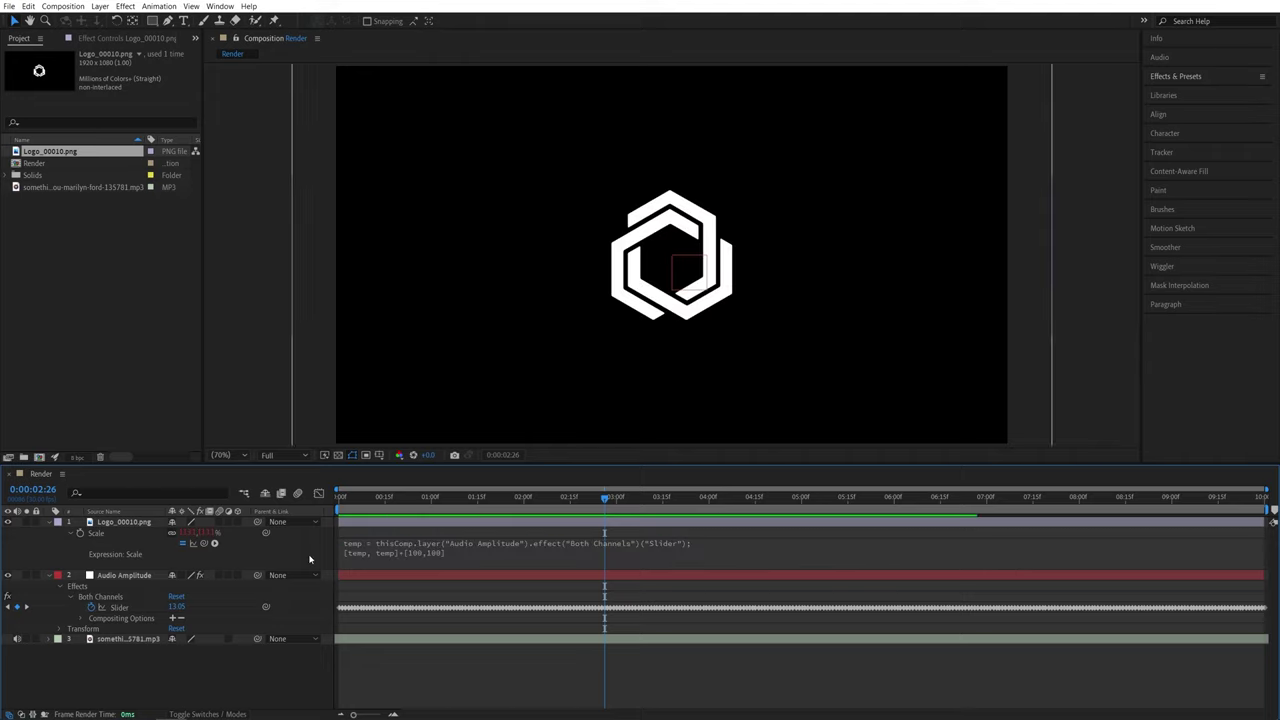
Step: Check the logo at 0:00:02:01 and 0:00:01:15 and preview it with the music
{"action": "left_click_drag", "start_coordinate": [453, 497], "coordinate": [552, 497]}
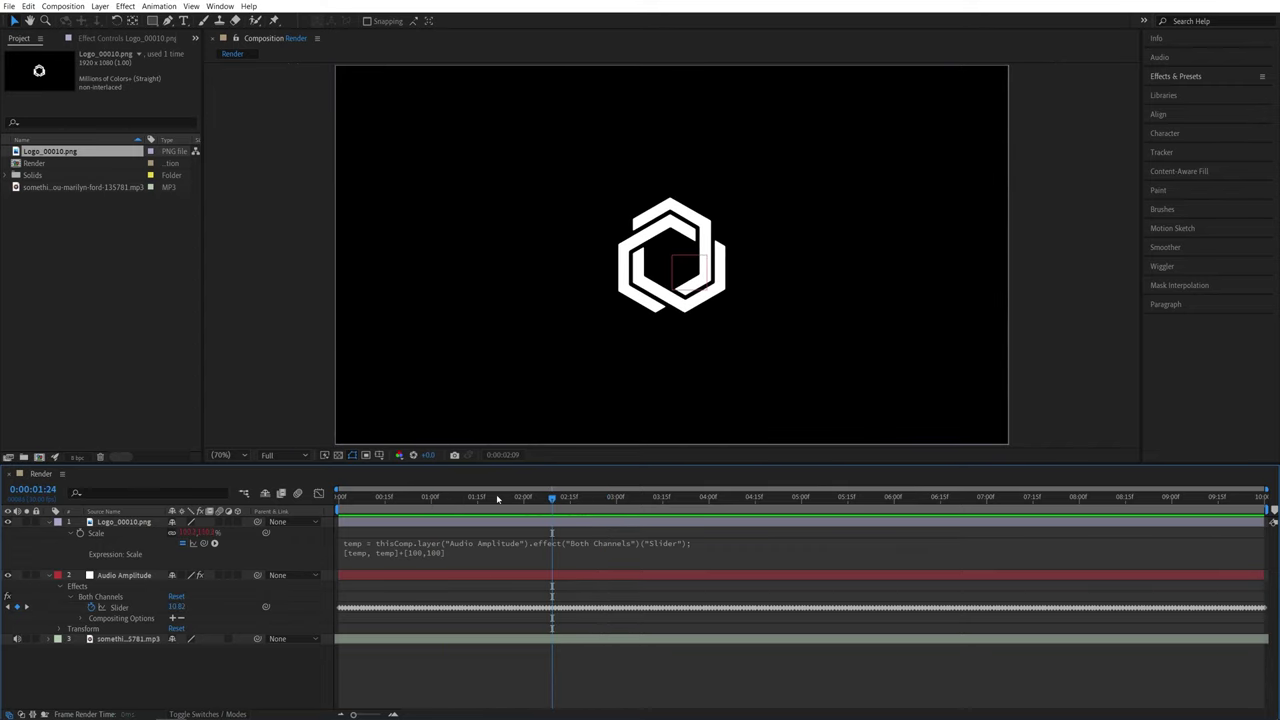
{"action": "left_click", "coordinate": [527, 497]}
{"action": "left_click", "coordinate": [477, 497]}
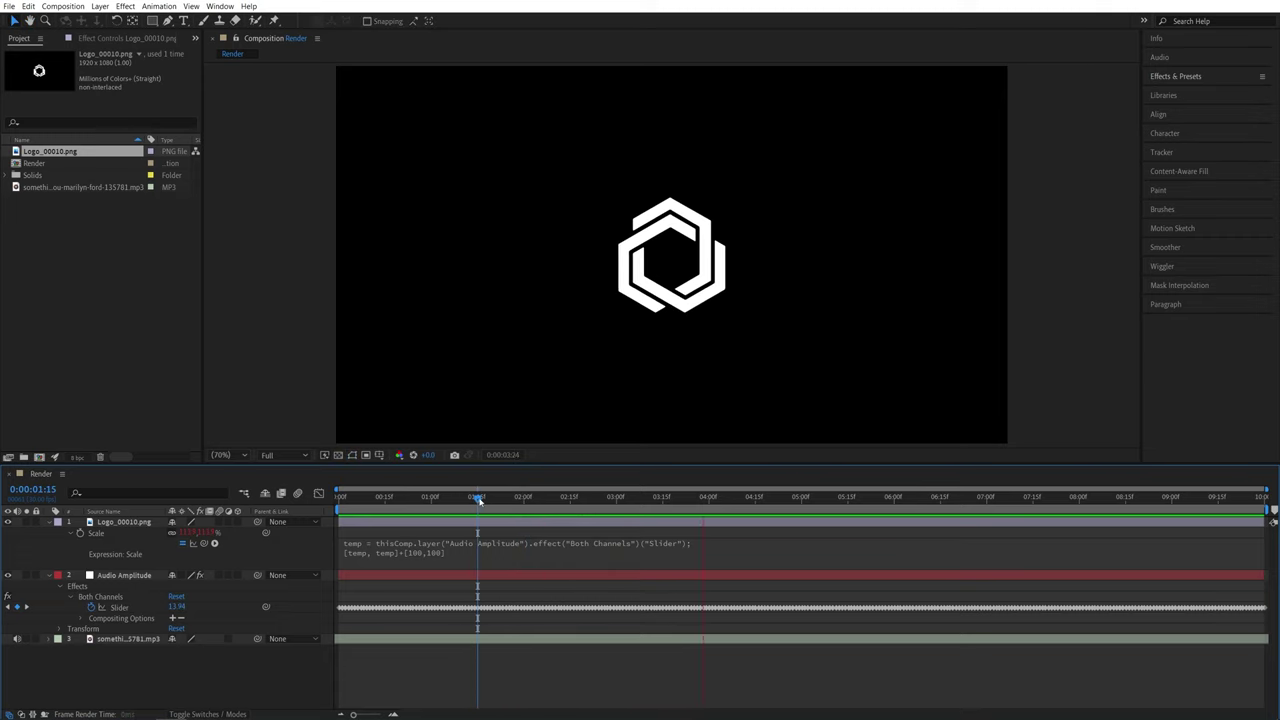
{"action": "key", "text": "space"}
{"action": "key", "text": "space"}
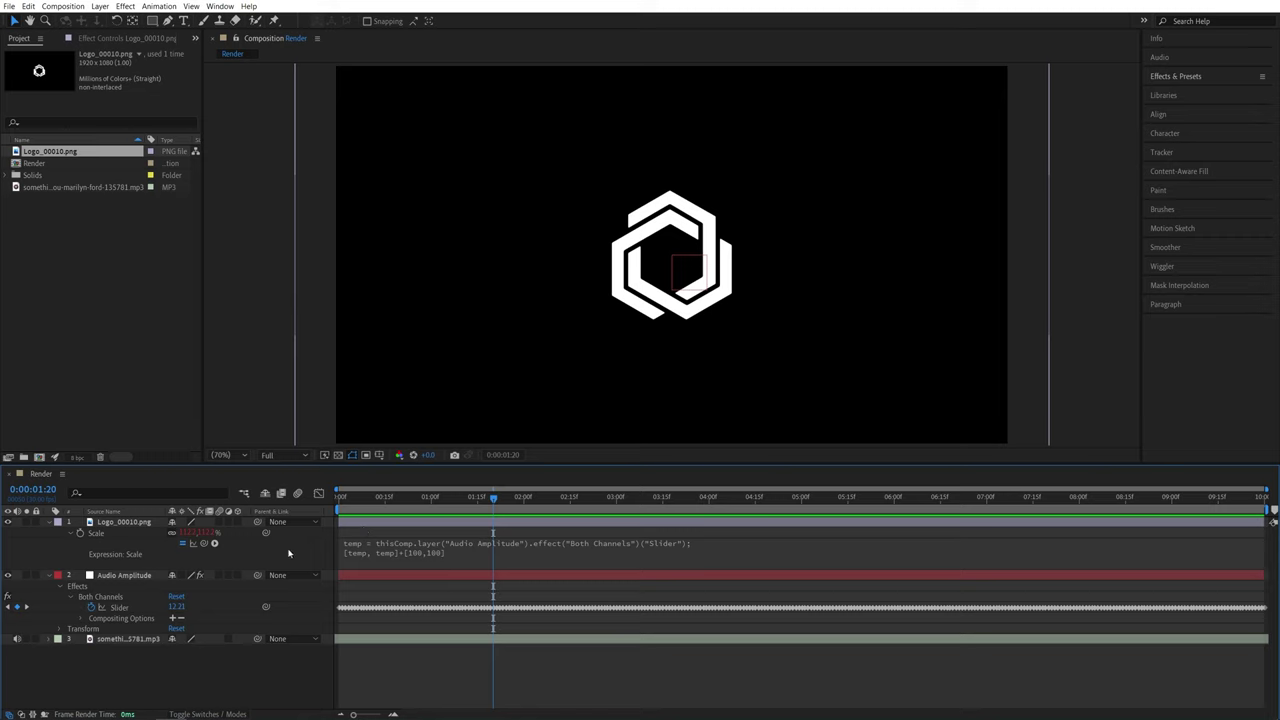
{"action": "left_click_drag", "start_coordinate": [492, 497], "coordinate": [527, 531]}
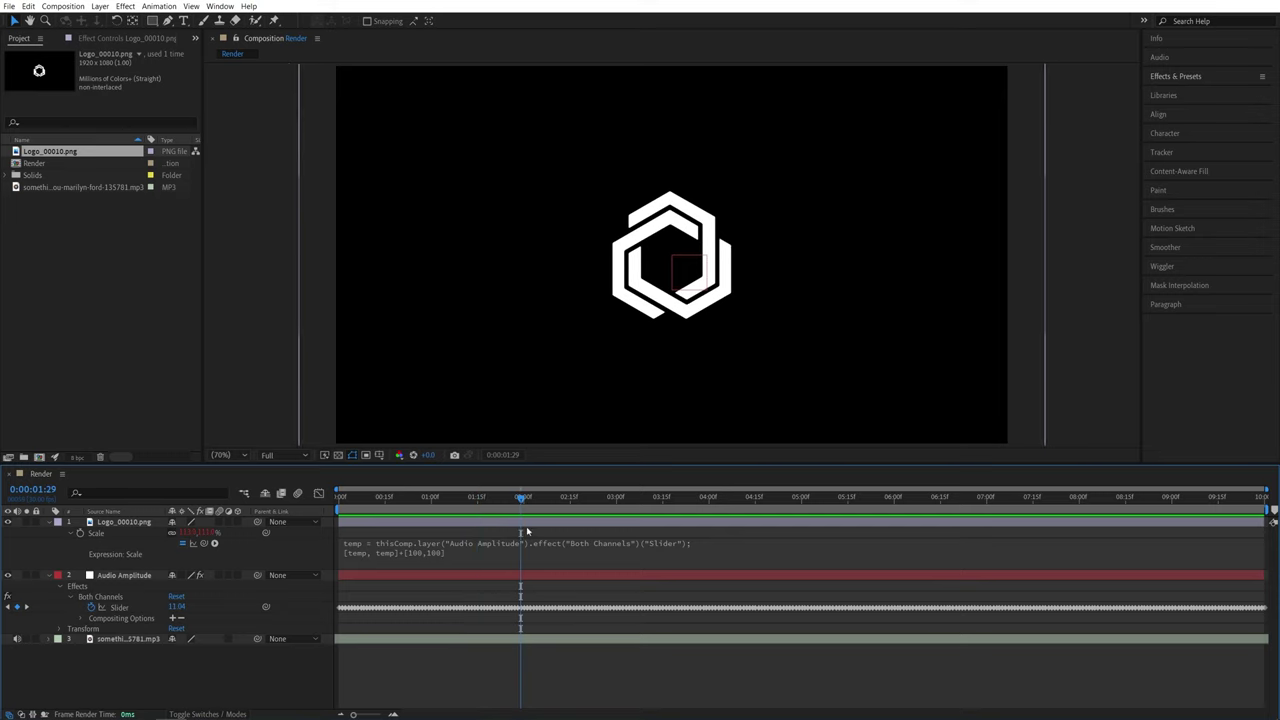
Step: Disable the logo's Scale expression and apply the Distort > Transform effect to the logo layer
{"action": "left_click", "coordinate": [182, 543]}
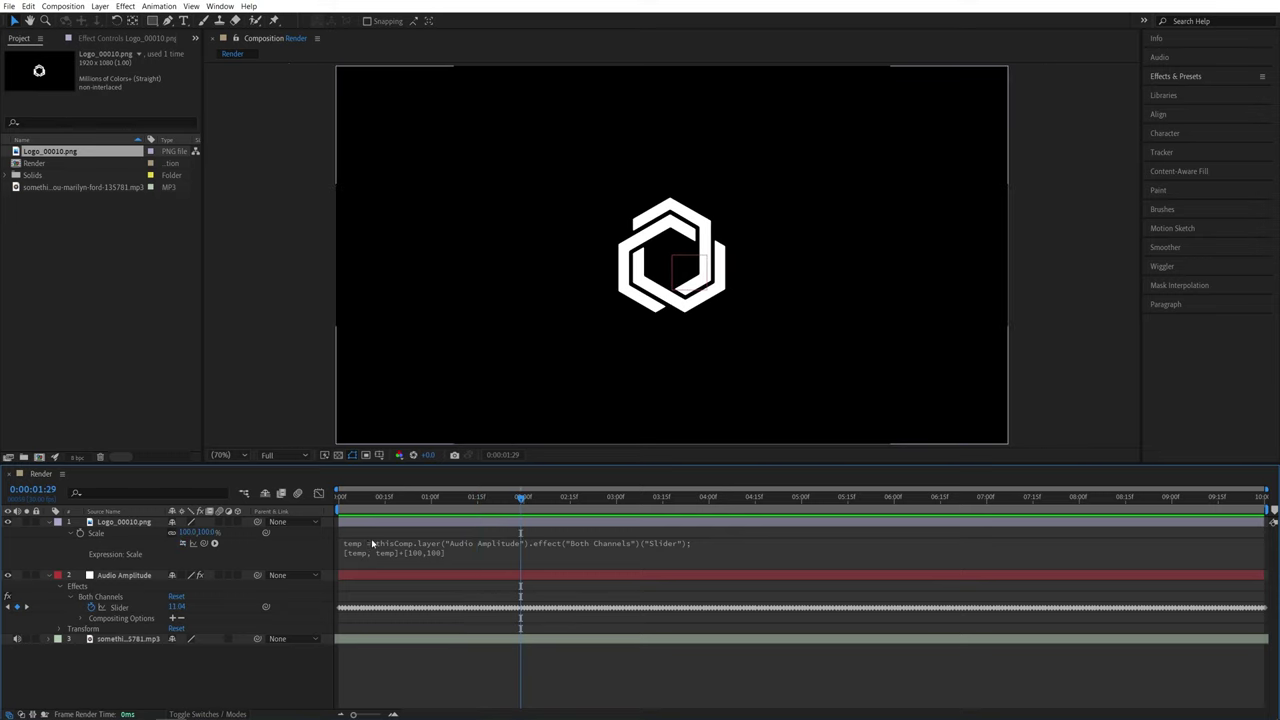
{"action": "left_click", "coordinate": [1176, 76]}
{"action": "left_click", "coordinate": [1200, 92]}
{"action": "type", "text": "tr"}
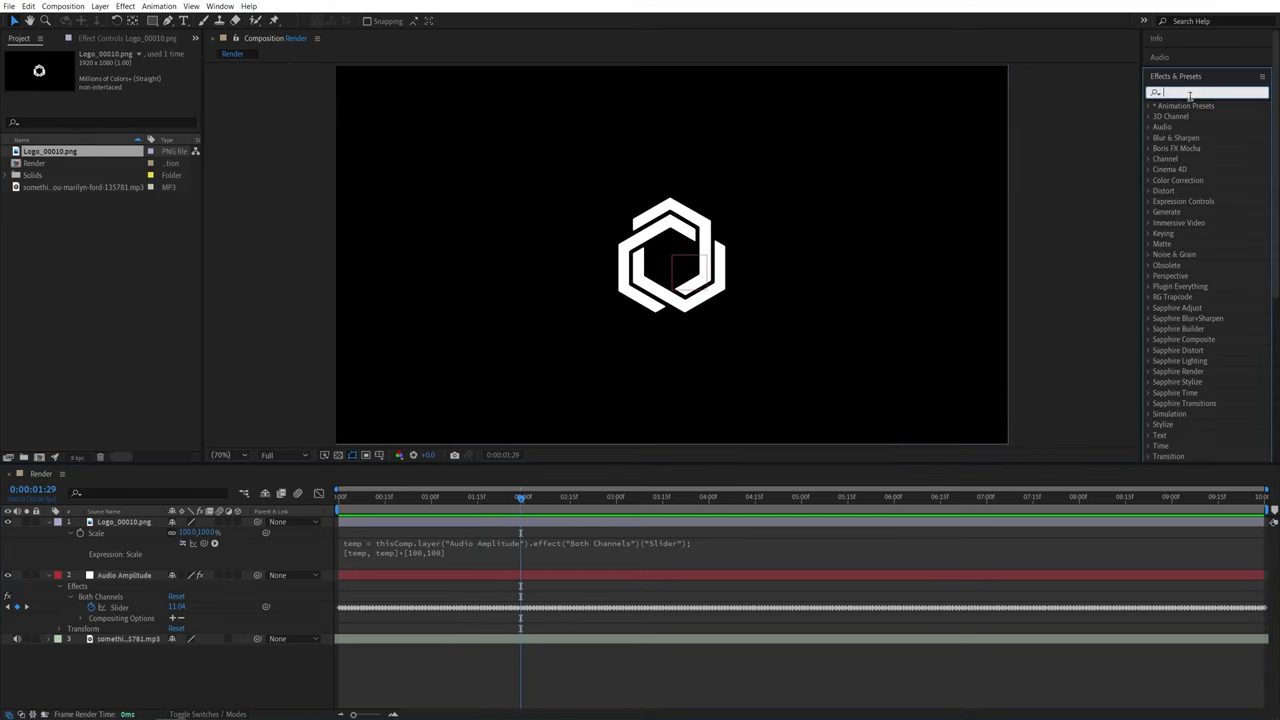
{"action": "type", "text": "ansform"}
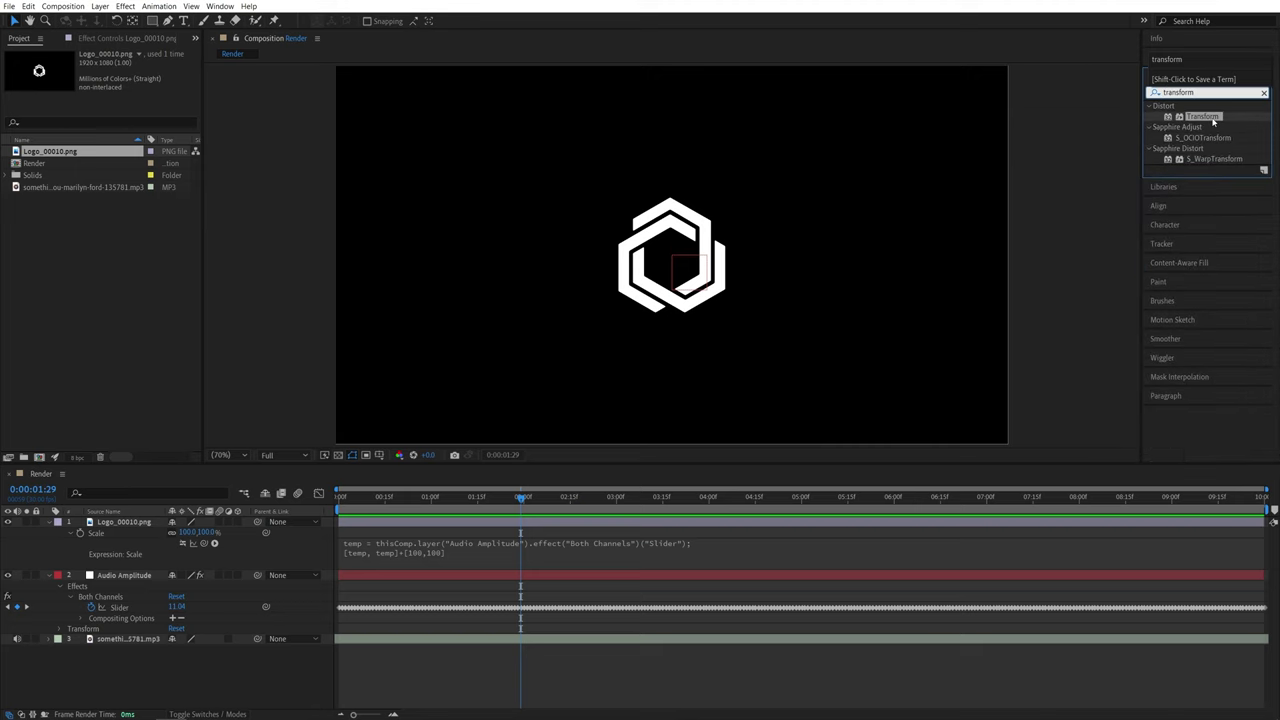
{"action": "left_click_drag", "start_coordinate": [1215, 121], "coordinate": [125, 522]}
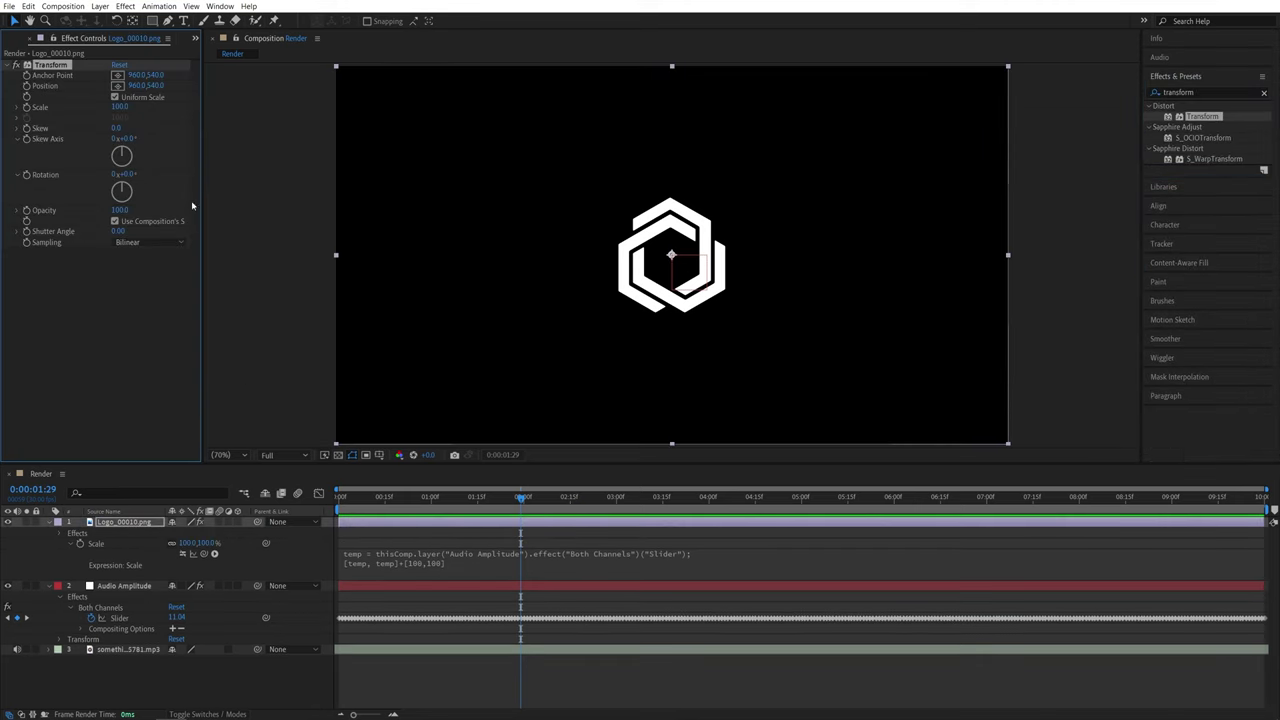
{"action": "left_click", "coordinate": [110, 287]}
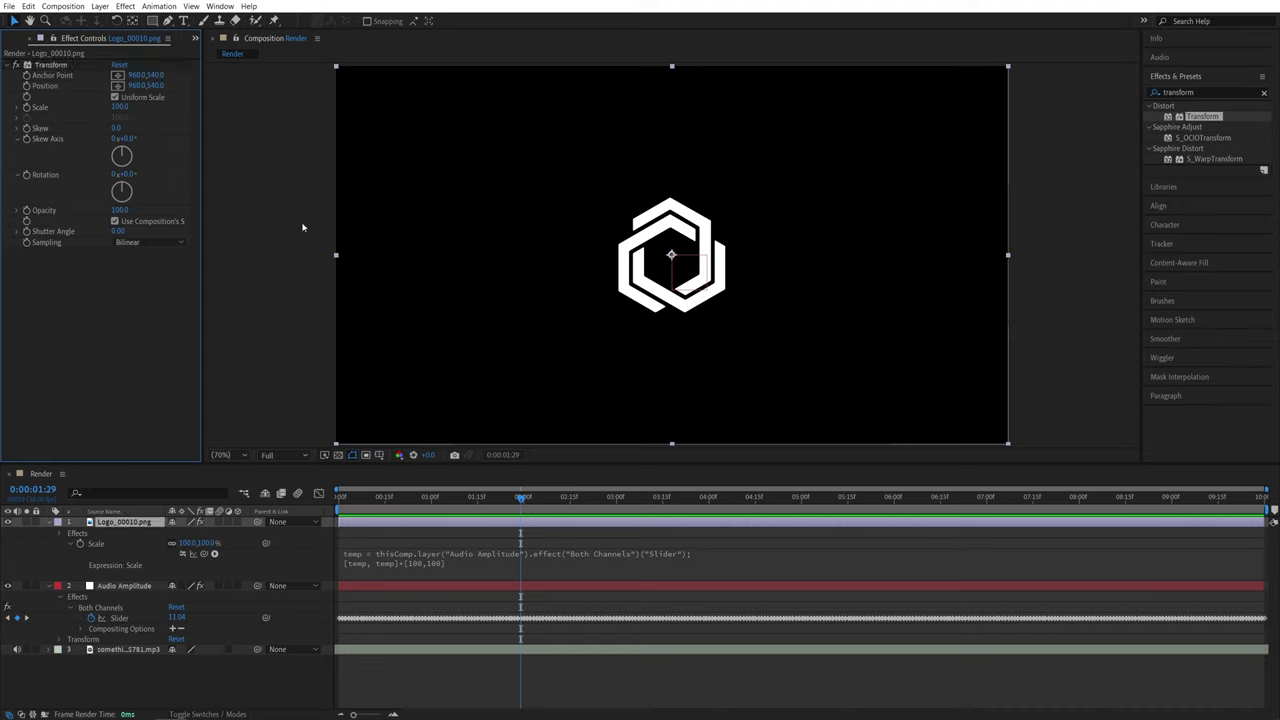
Step: Give the Transform Scale an expression adding the Audio Amplitude Slider value to its base
{"action": "left_click", "coordinate": [27, 108], "text": "alt"}
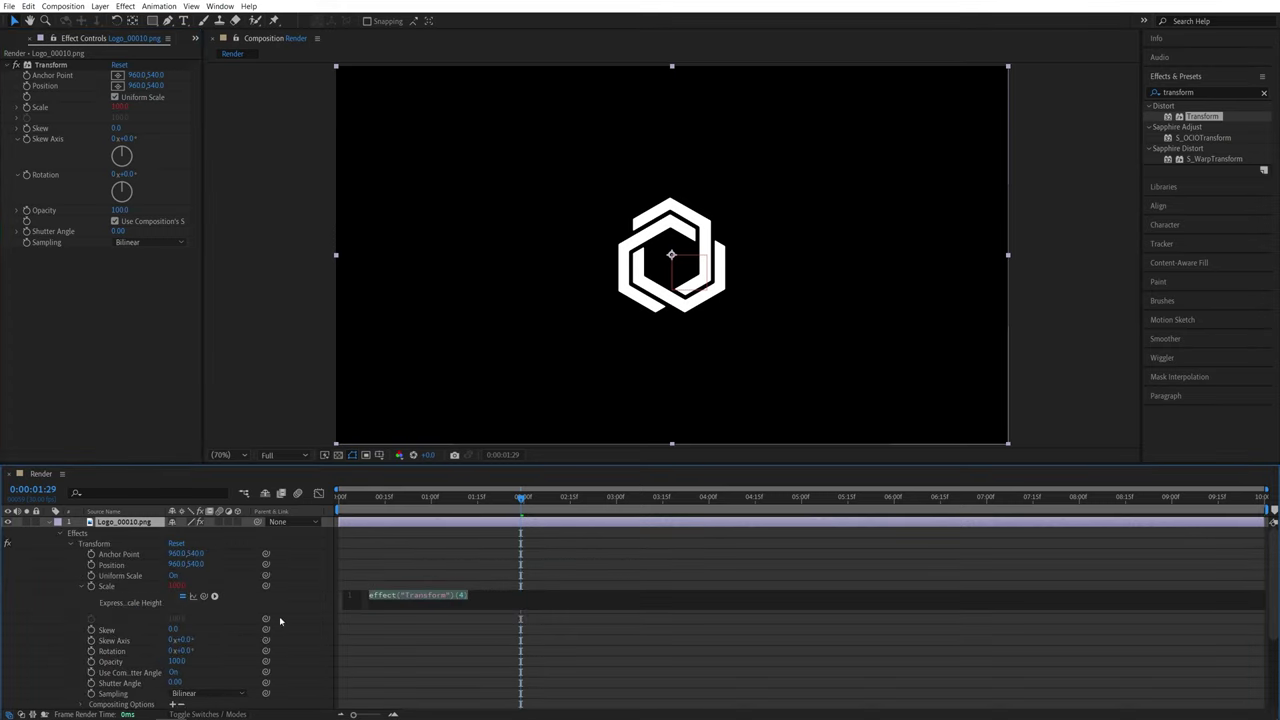
{"action": "type", "text": "value-"}
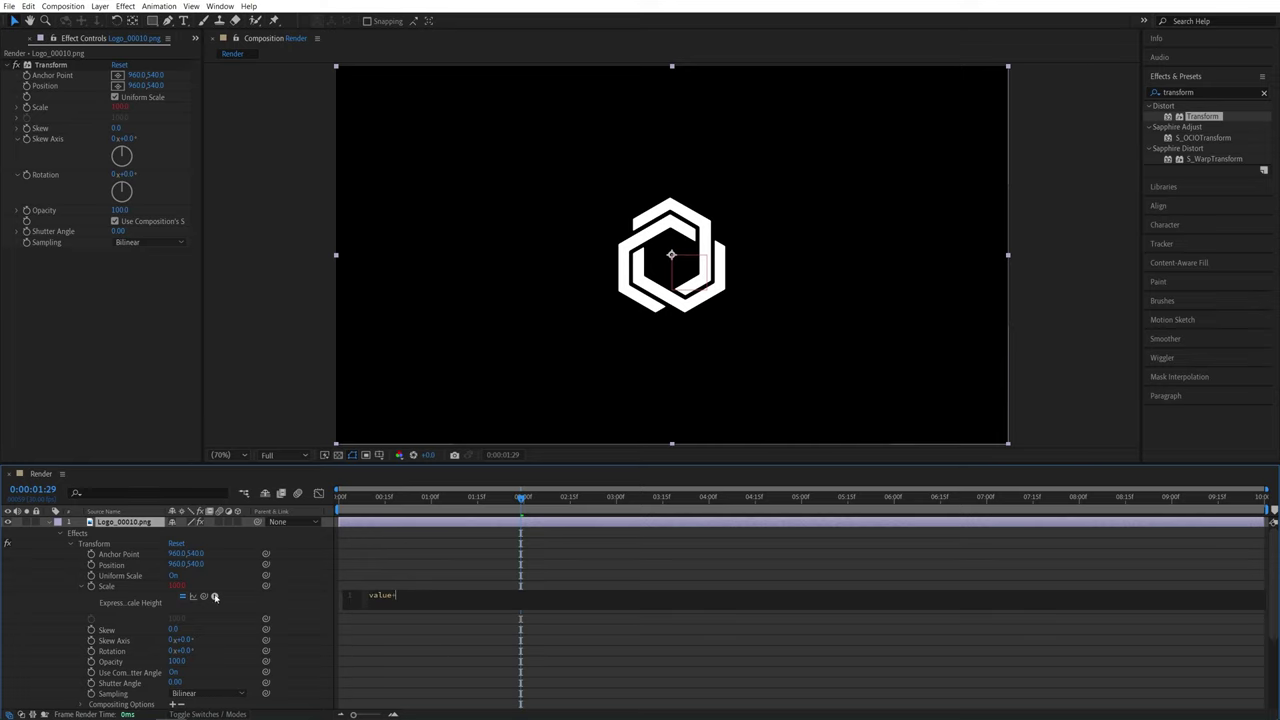
{"action": "left_click_drag", "start_coordinate": [201, 598], "coordinate": [127, 675]}
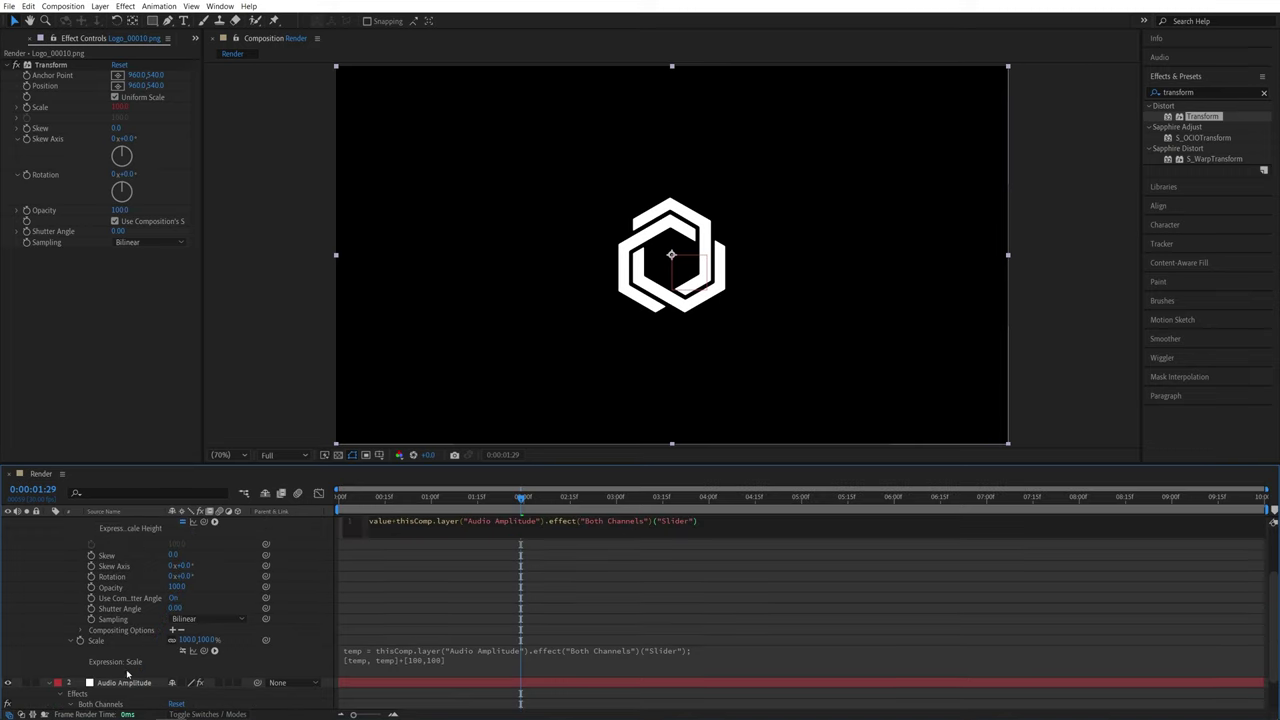
{"action": "left_click", "coordinate": [303, 540]}
Step: Preview the logo pulsing to the music, then park the time at 0:00:02:01
{"action": "key", "text": "space"}
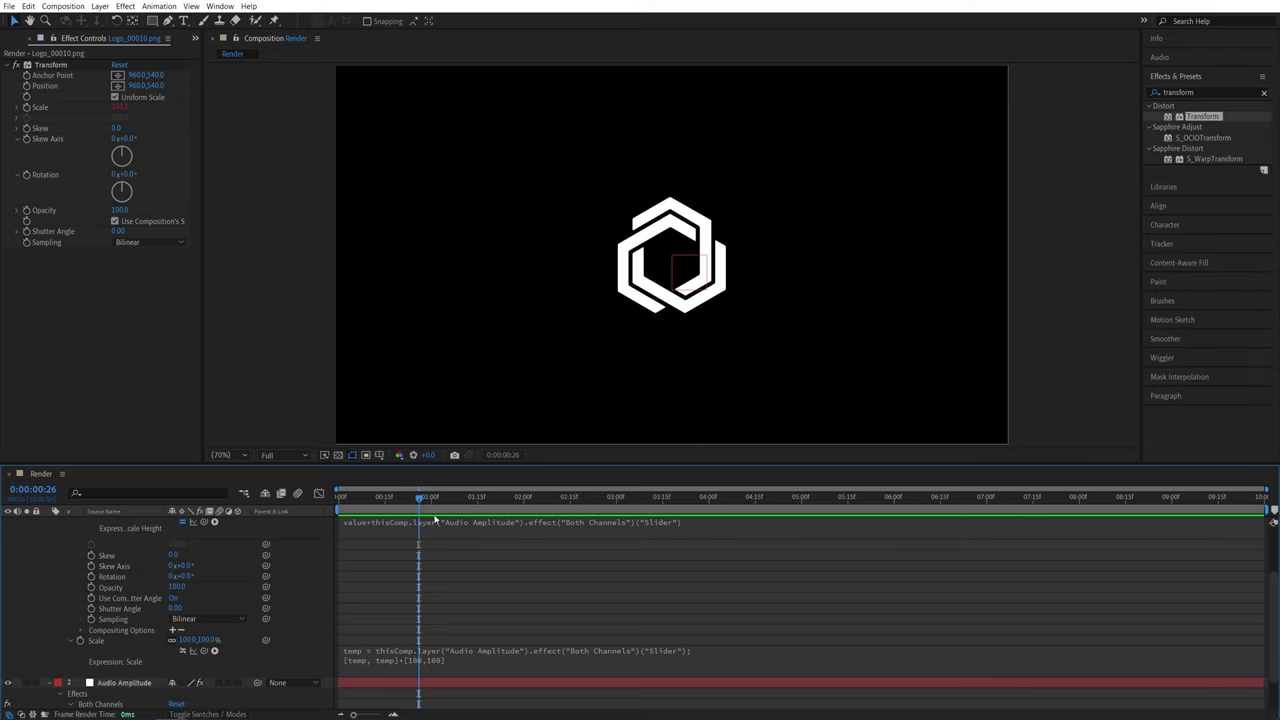
{"action": "scroll", "coordinate": [437, 540], "scroll_direction": "up", "scroll_amount": 3}
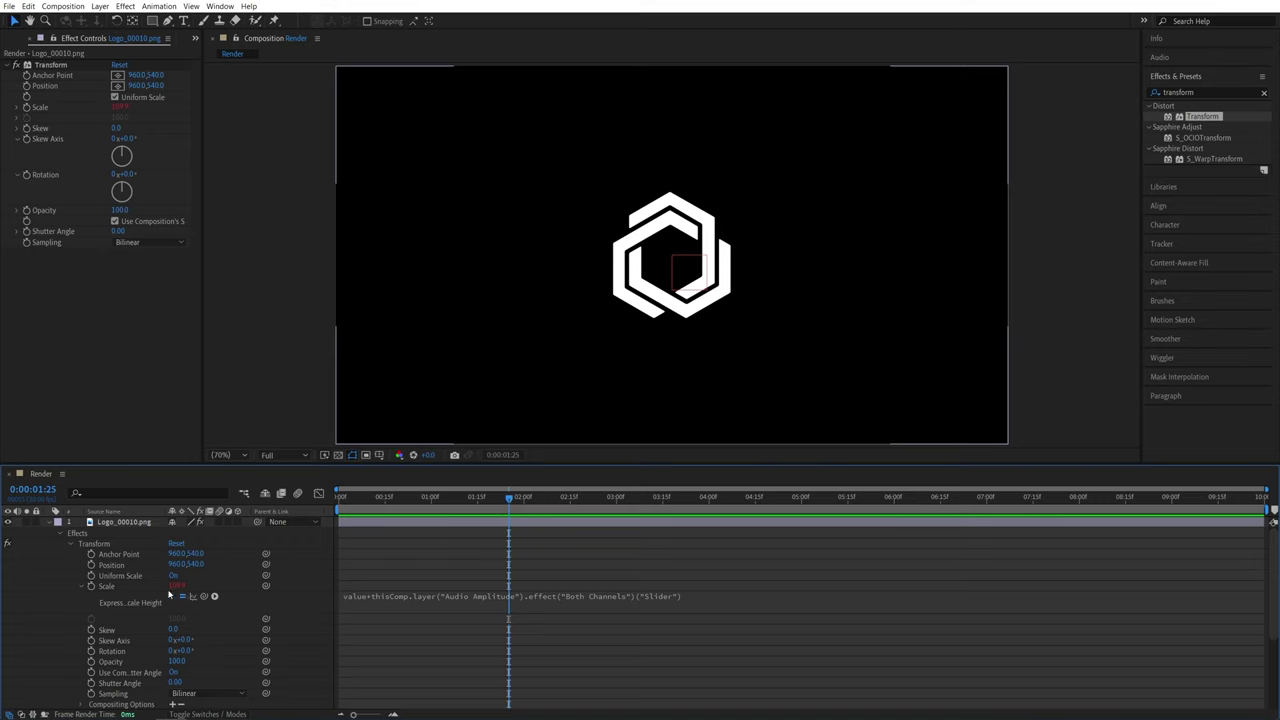
{"action": "left_click", "coordinate": [203, 588]}
{"action": "left_click", "coordinate": [486, 612]}
{"action": "key", "text": "space"}
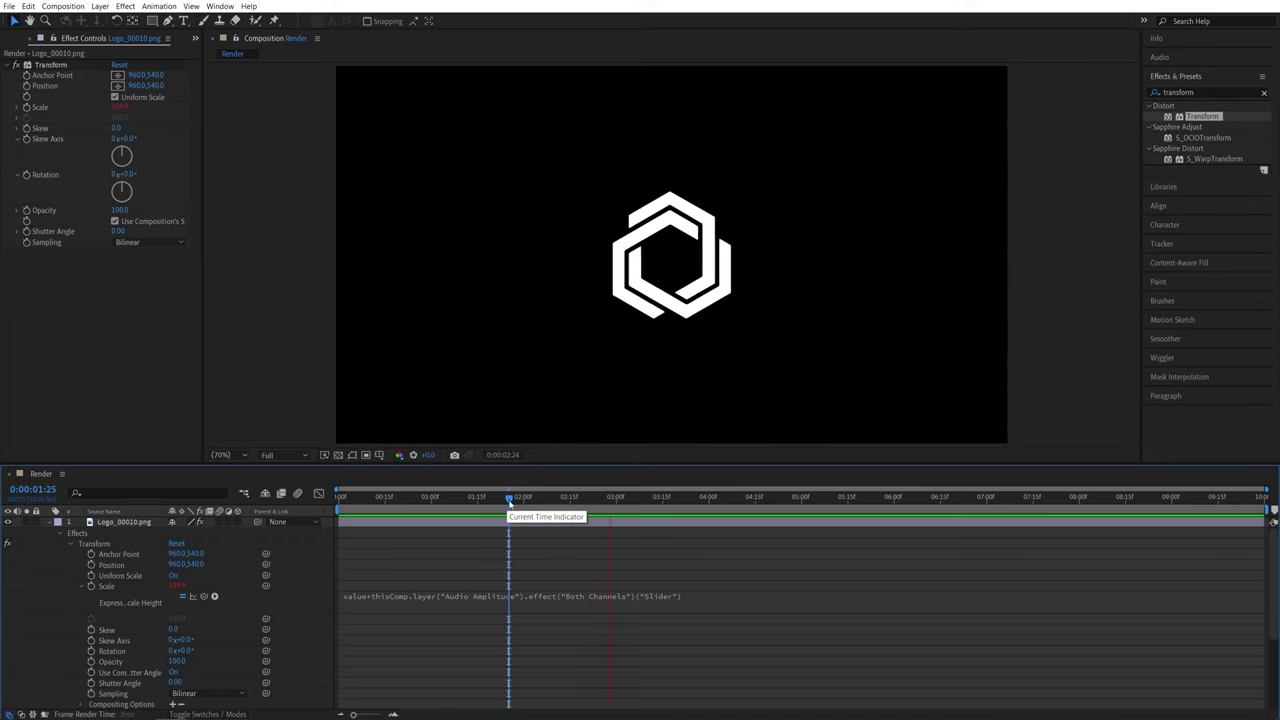
{"action": "key", "text": "space"}
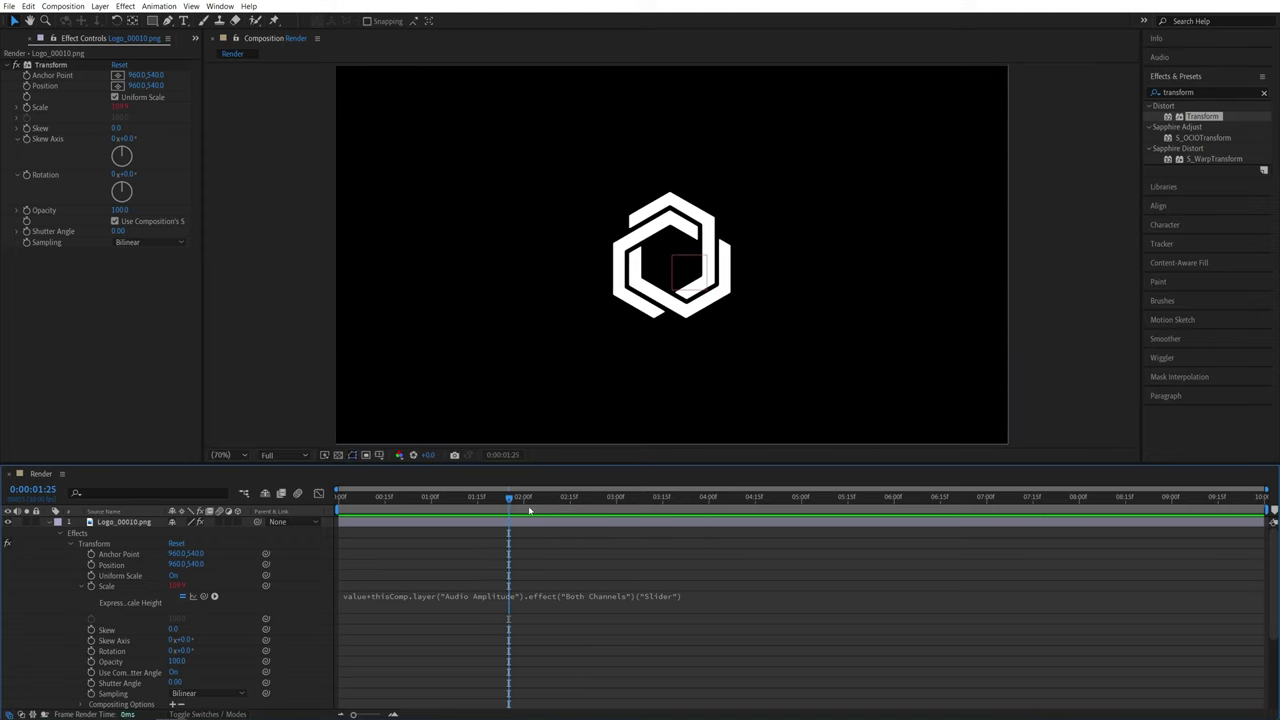
{"action": "left_click_drag", "start_coordinate": [520, 497], "coordinate": [521, 503]}
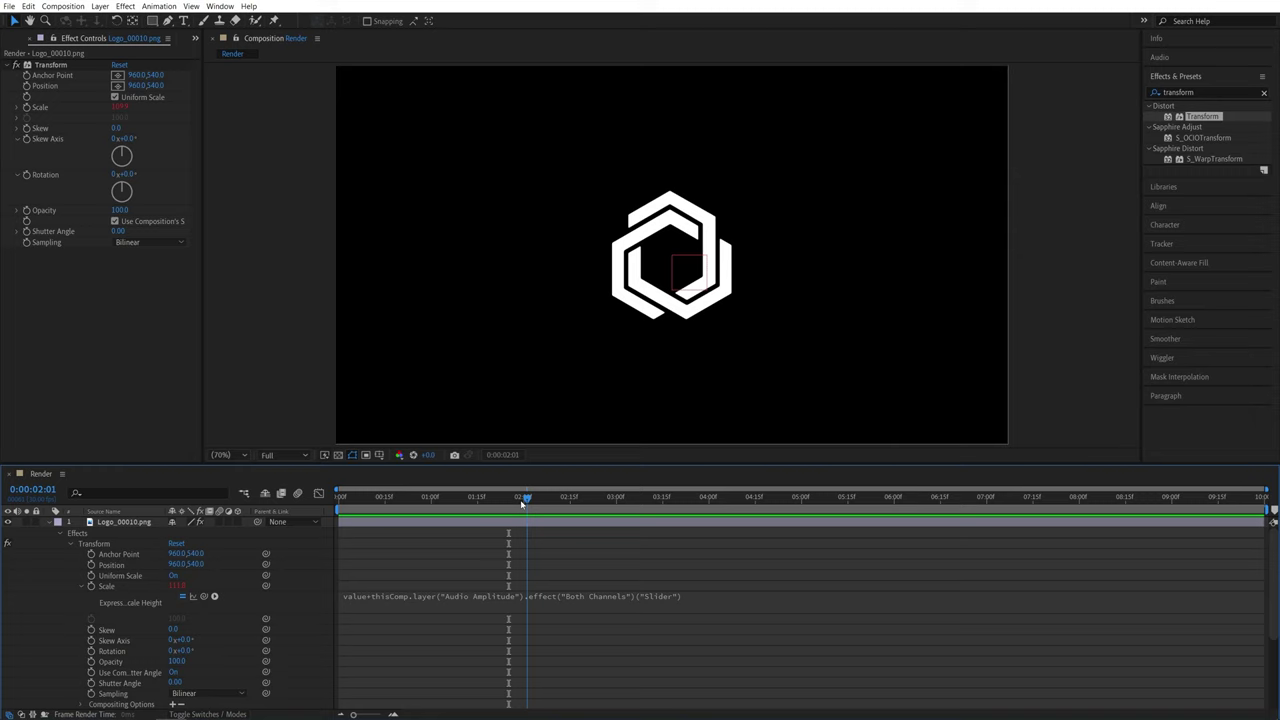
Step: Multiply the Slider term by 2 and check the logo size at 0:00:02:00
{"action": "left_click", "coordinate": [717, 598]}
{"action": "type", "text": "*2"}
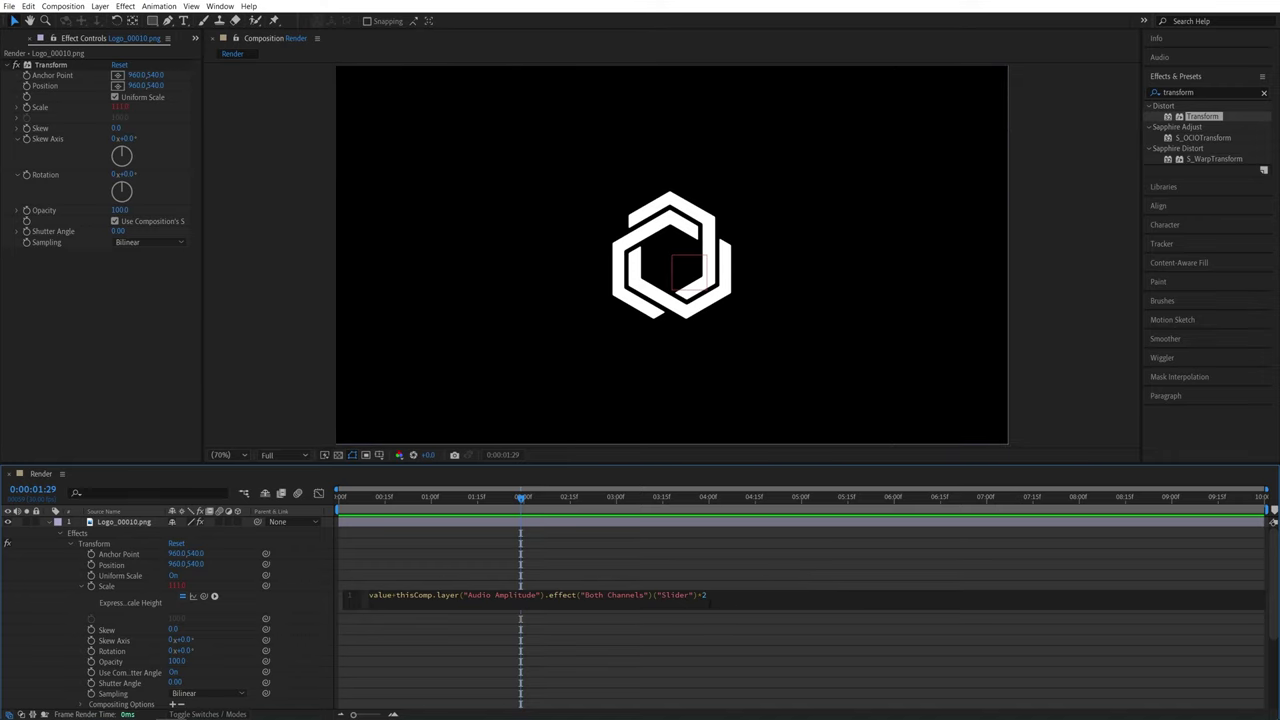
{"action": "left_click", "coordinate": [312, 598]}
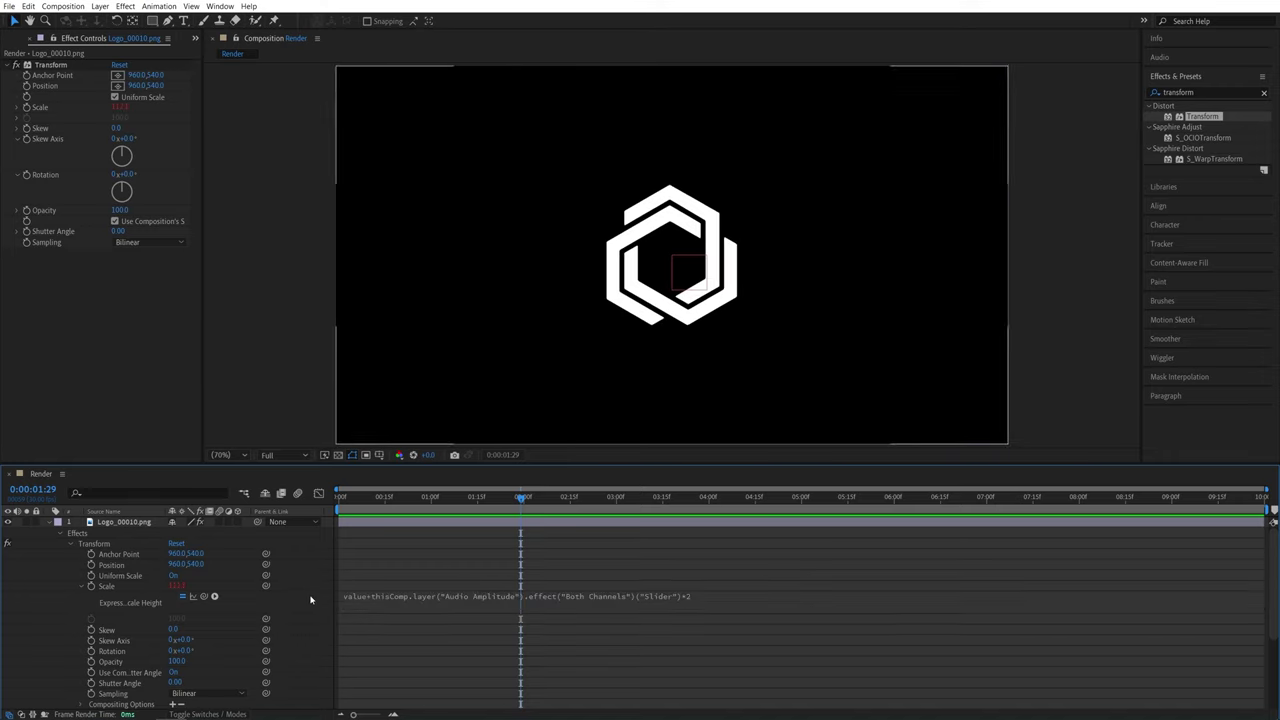
{"action": "left_click", "coordinate": [524, 500]}
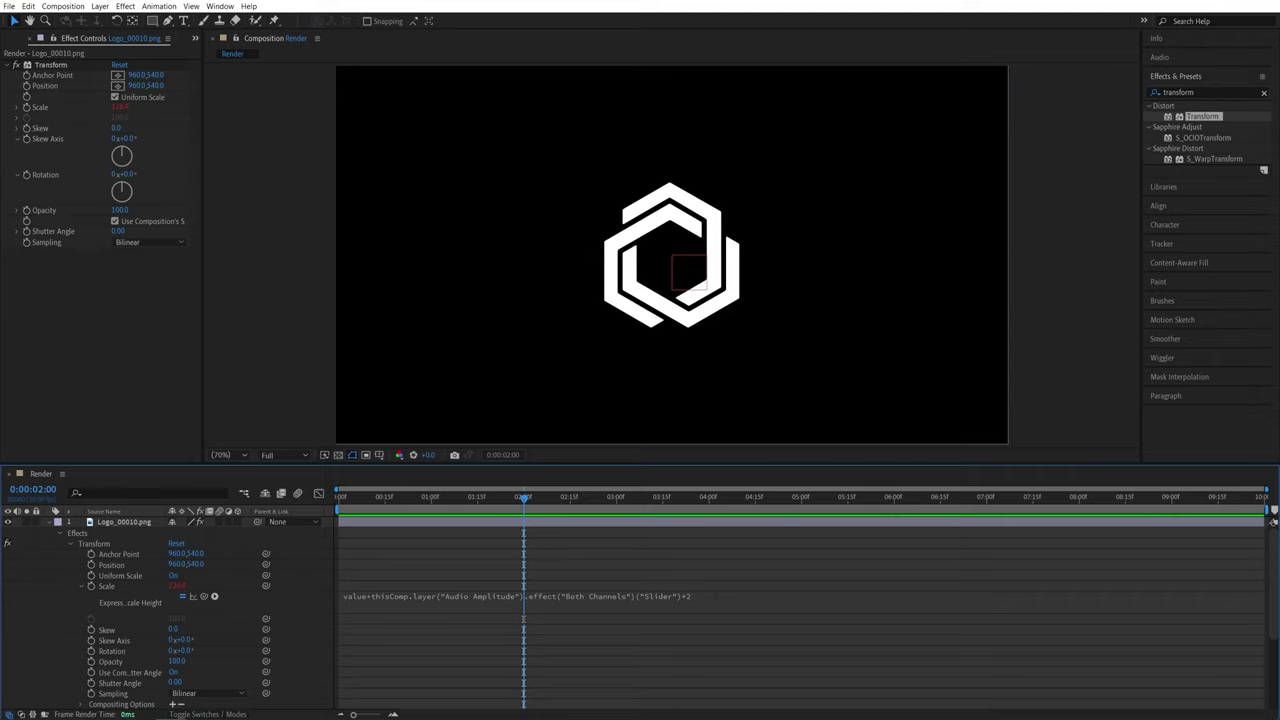
Step: Change the multiplier to 4 and preview, stopping around 0:00:02:00
{"action": "left_click", "coordinate": [620, 596]}
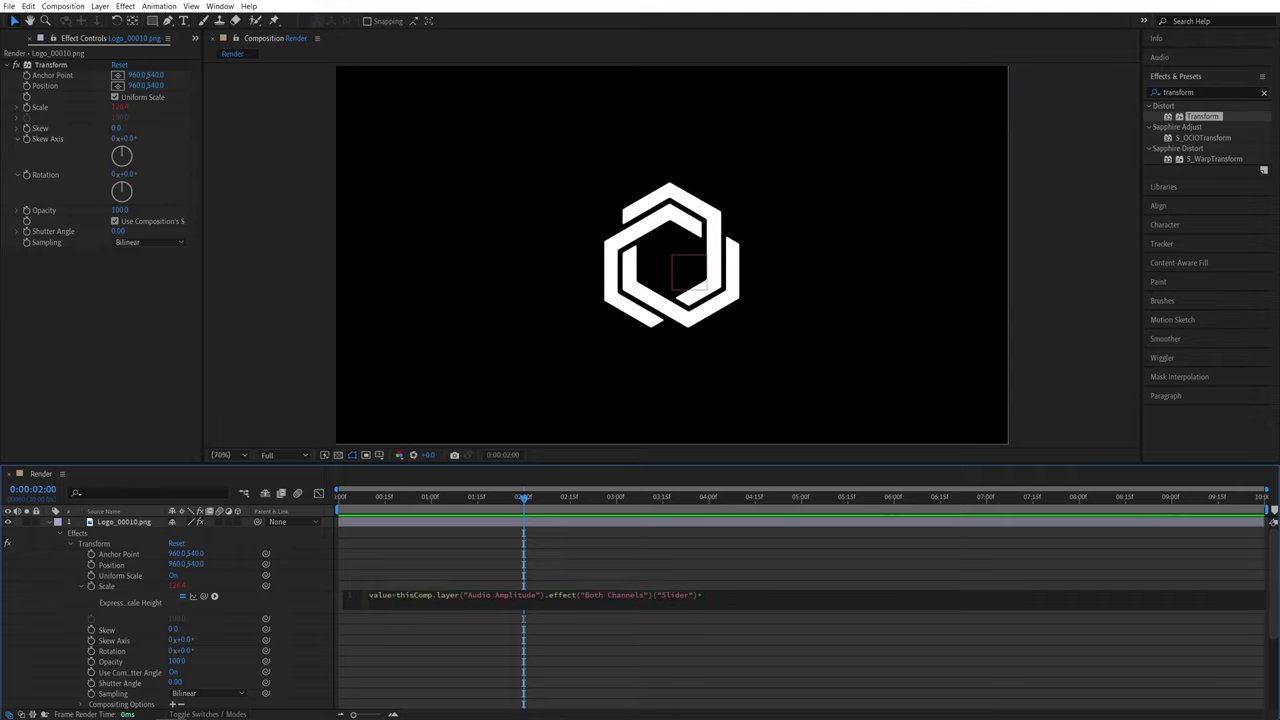
{"action": "left_click", "coordinate": [318, 607]}
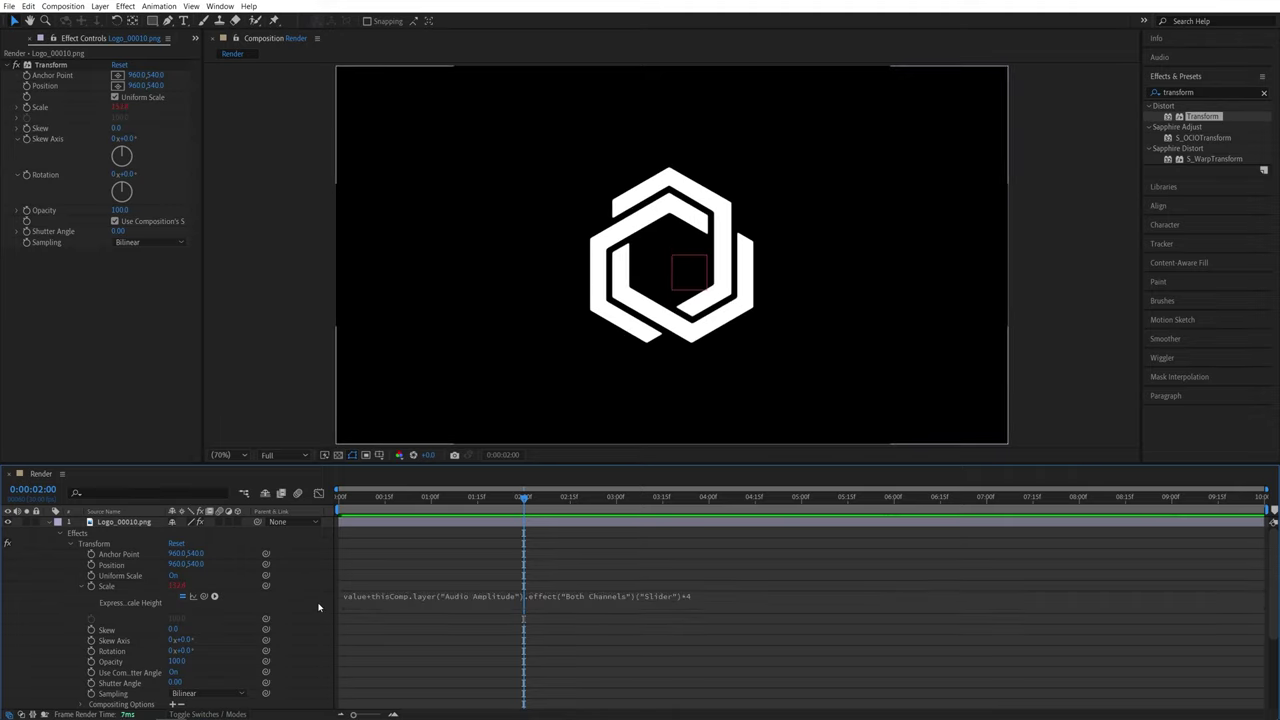
{"action": "key", "text": "space"}
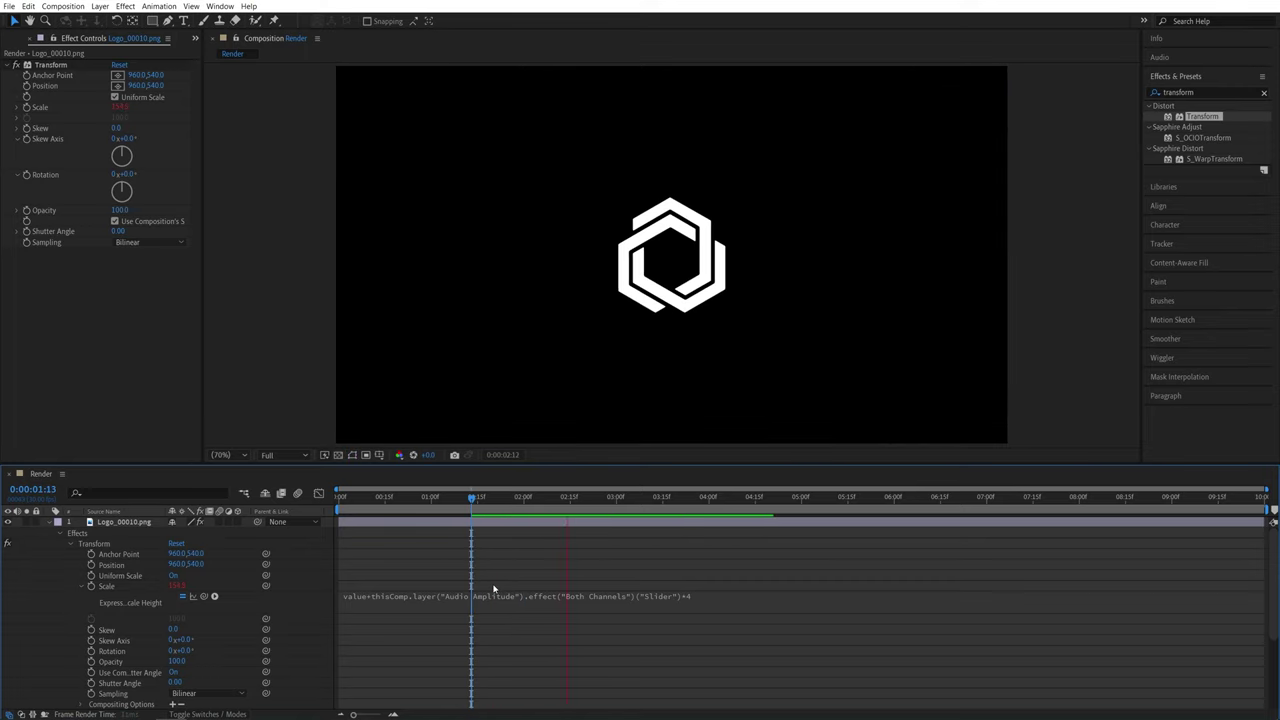
{"action": "left_click", "coordinate": [525, 502]}
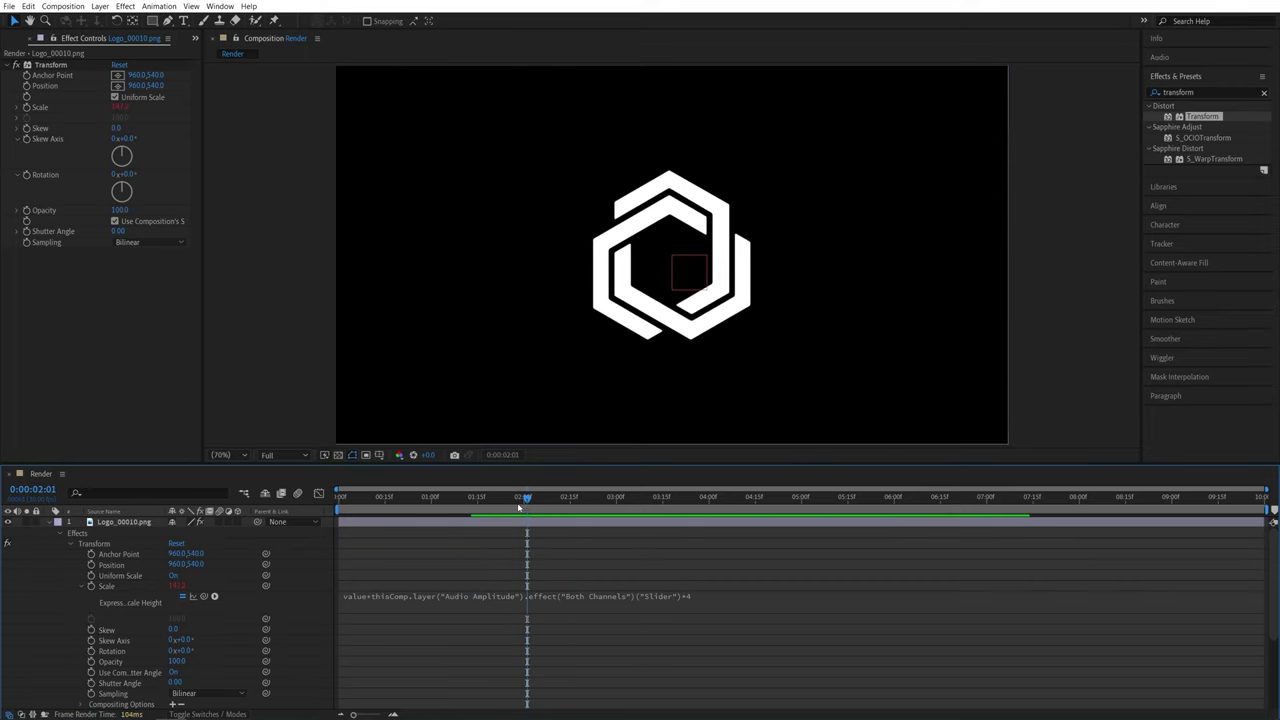
{"action": "left_click", "coordinate": [524, 499]}
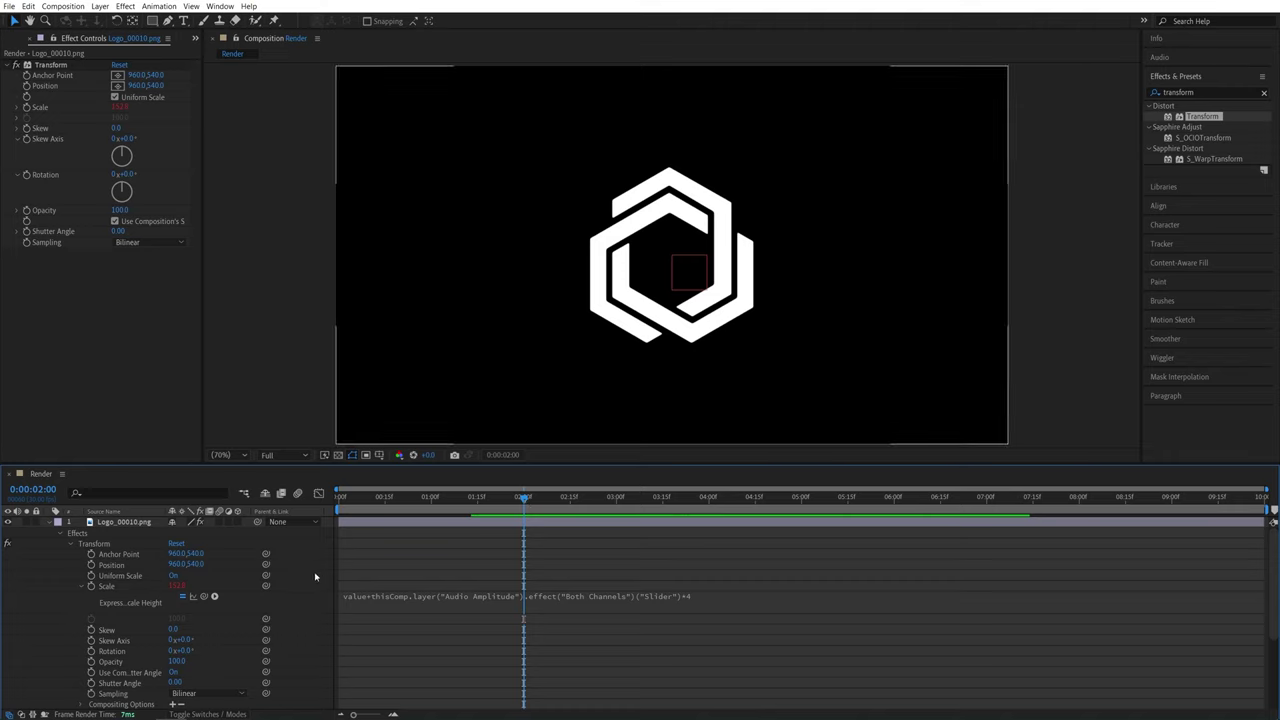
Step: Collapse the logo's effects and start a linear(value,) expression on the amplitude Slider
{"action": "left_click", "coordinate": [50, 522]}
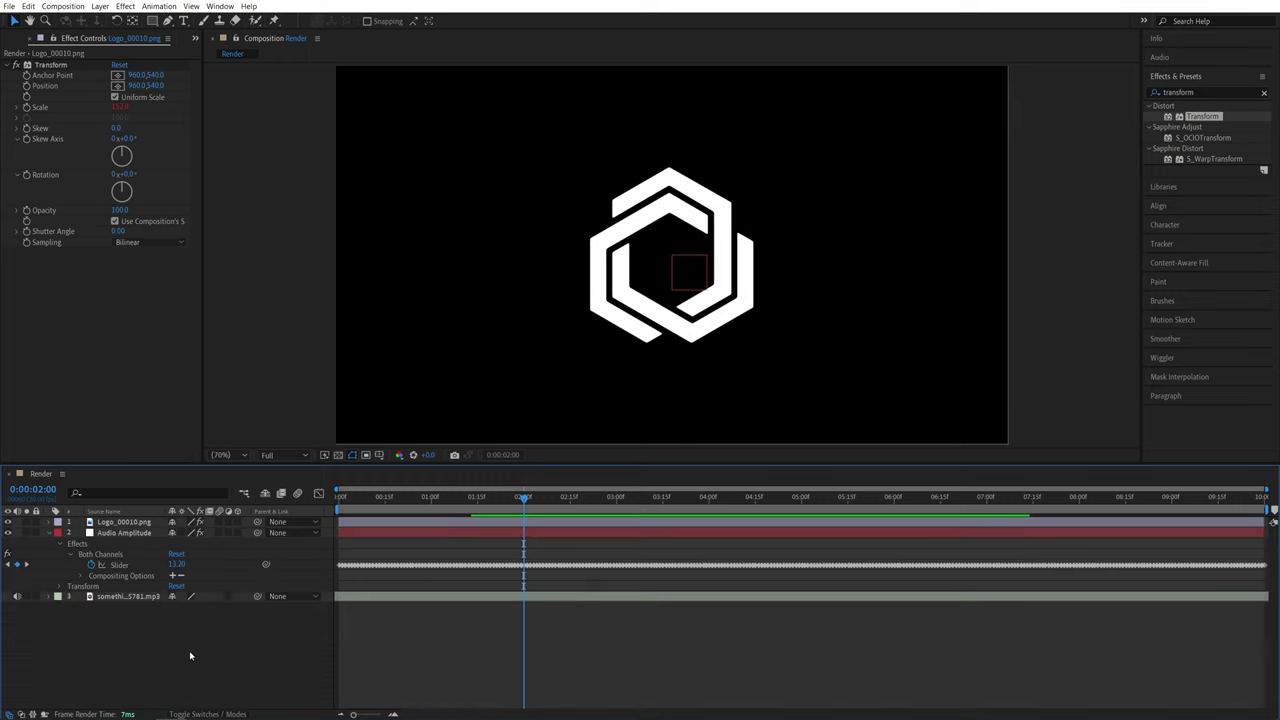
{"action": "left_click", "coordinate": [92, 566], "text": "alt"}
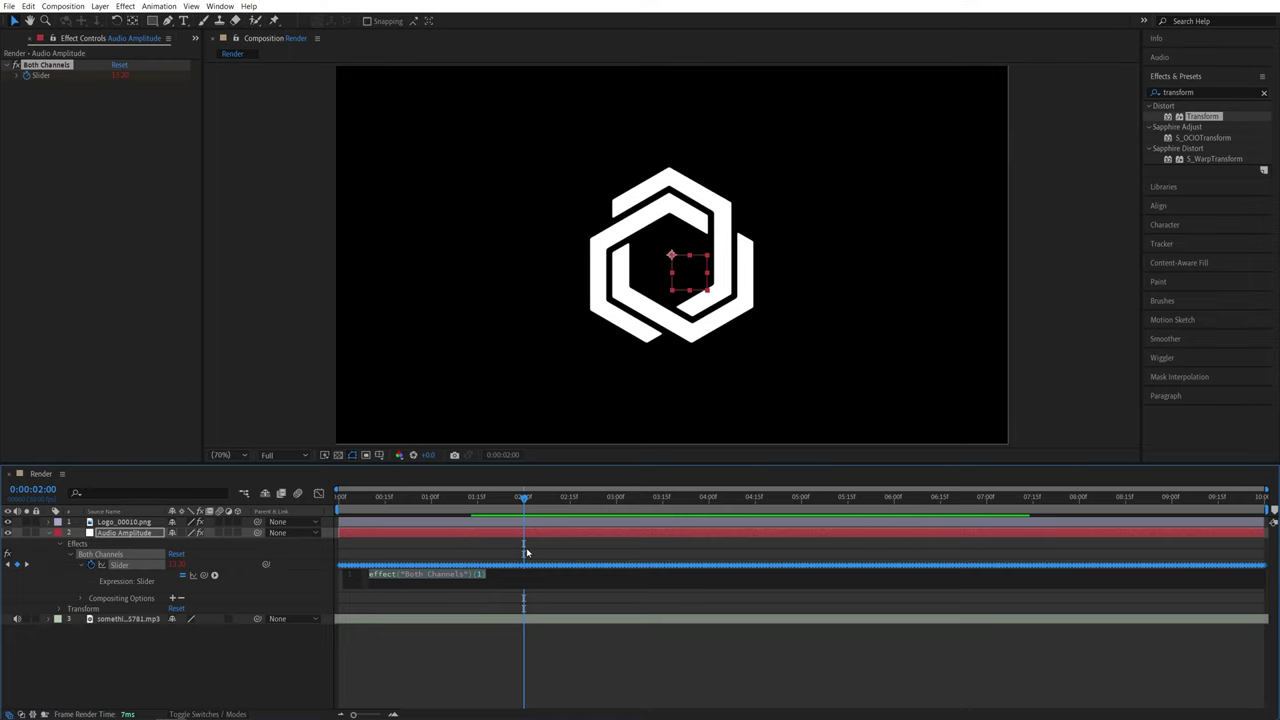
{"action": "type", "text": "linear"}
{"action": "key", "text": "Return"}
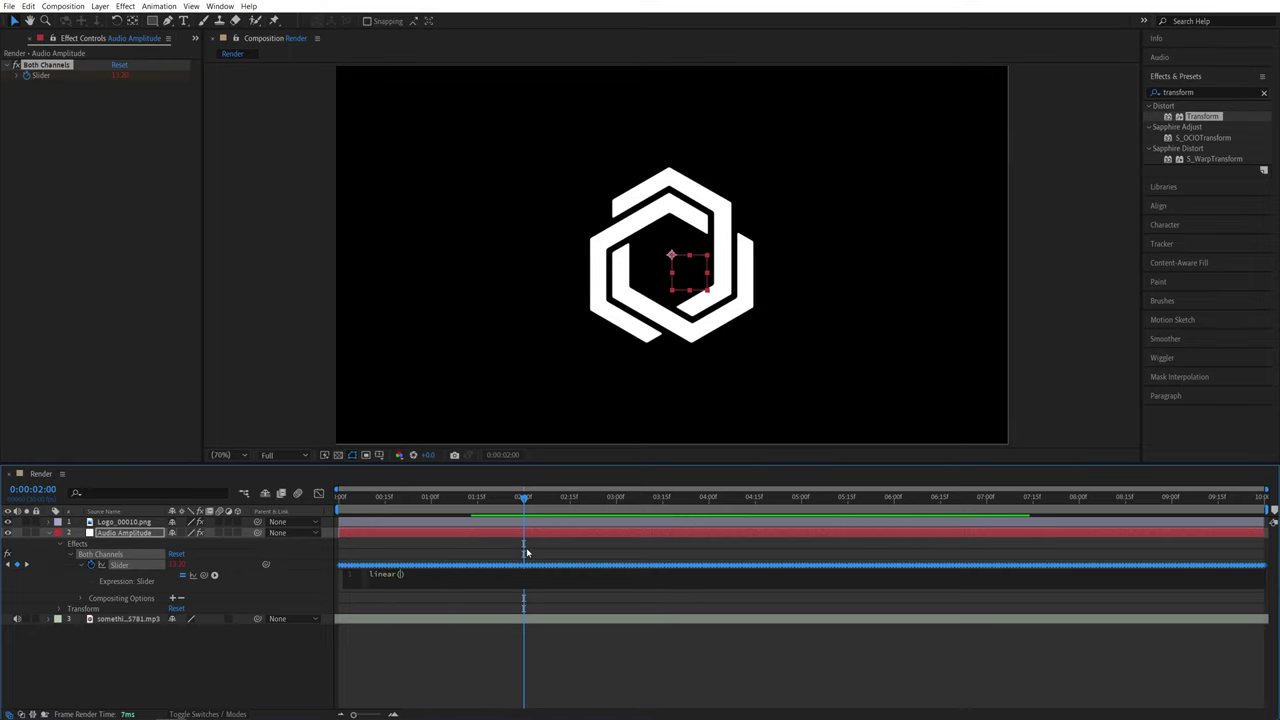
{"action": "type", "text": "value,"}
Step: Display the Slider's amplitude curve in the Graph Editor and scrub to read its peaks
{"action": "left_click", "coordinate": [319, 493]}
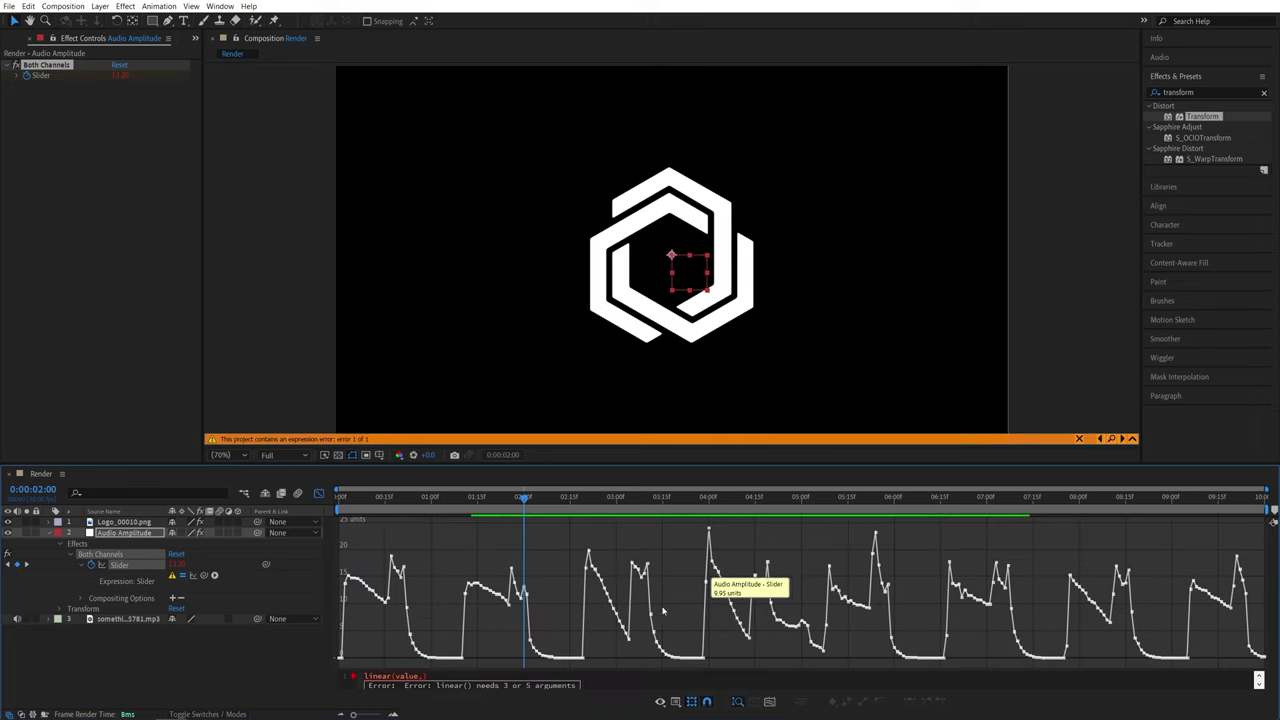
{"action": "right_click", "coordinate": [455, 552]}
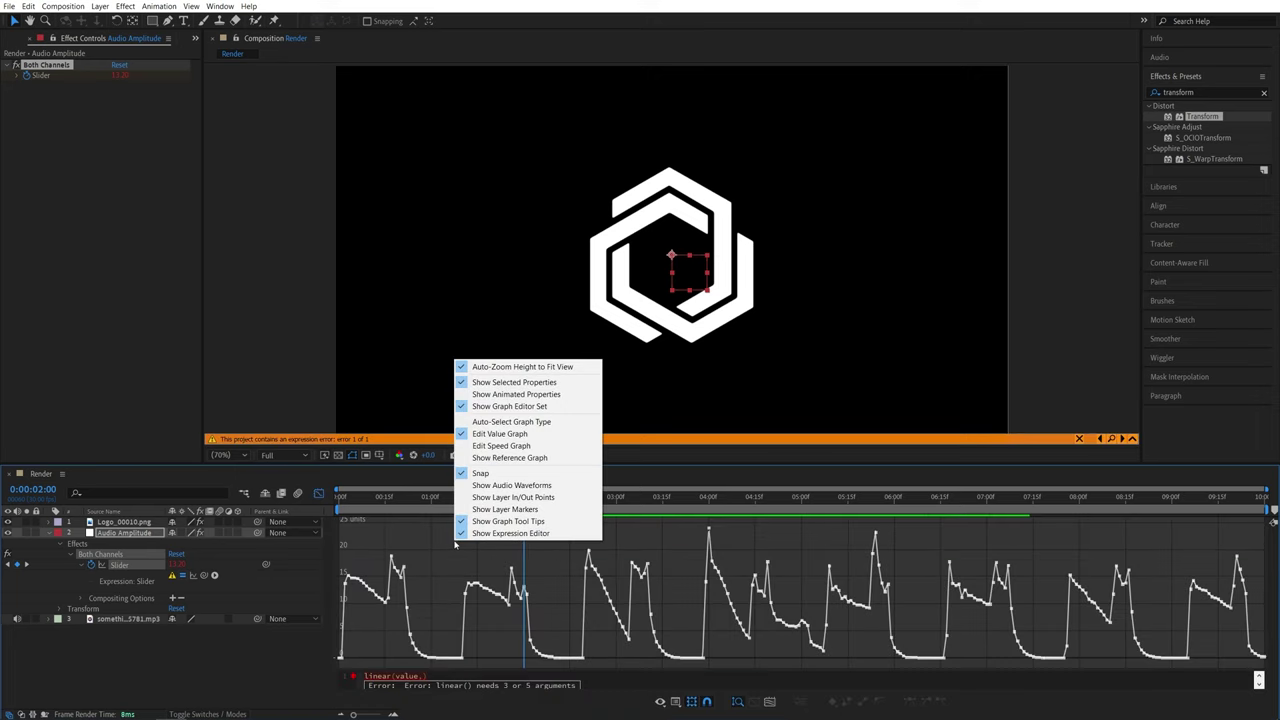
{"action": "left_click", "coordinate": [497, 435]}
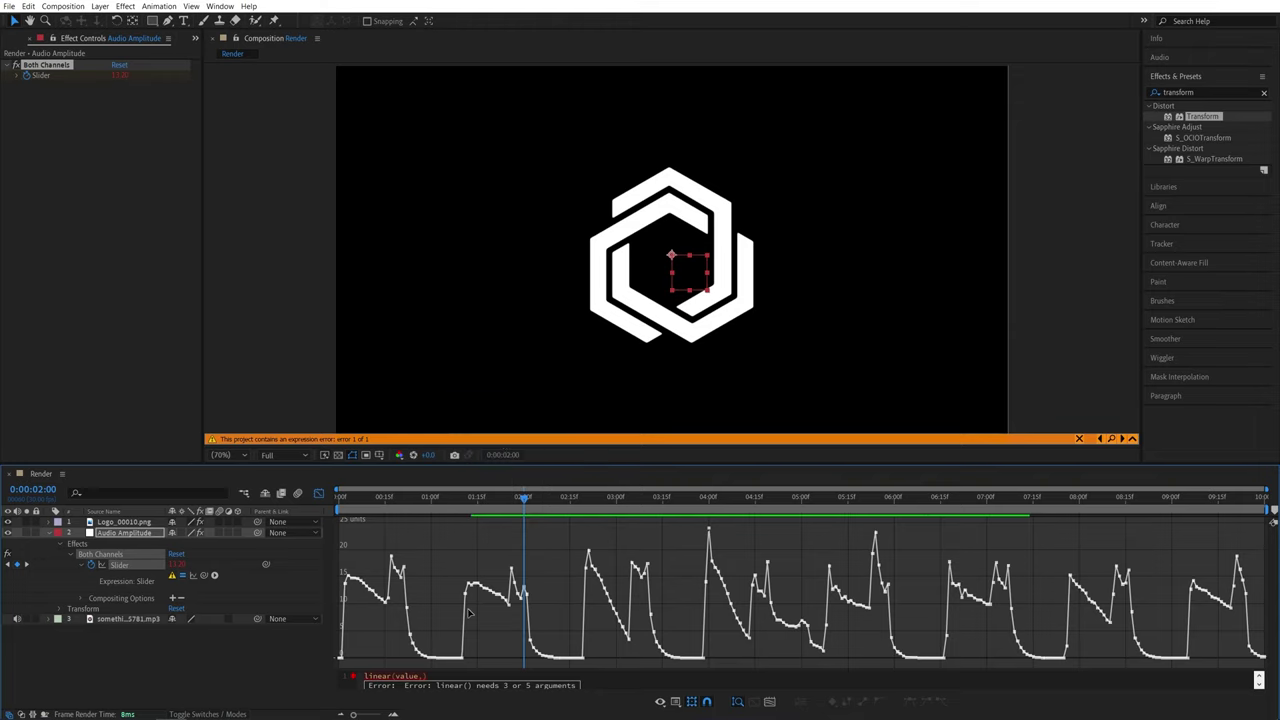
{"action": "left_click_drag", "start_coordinate": [524, 497], "coordinate": [511, 497]}
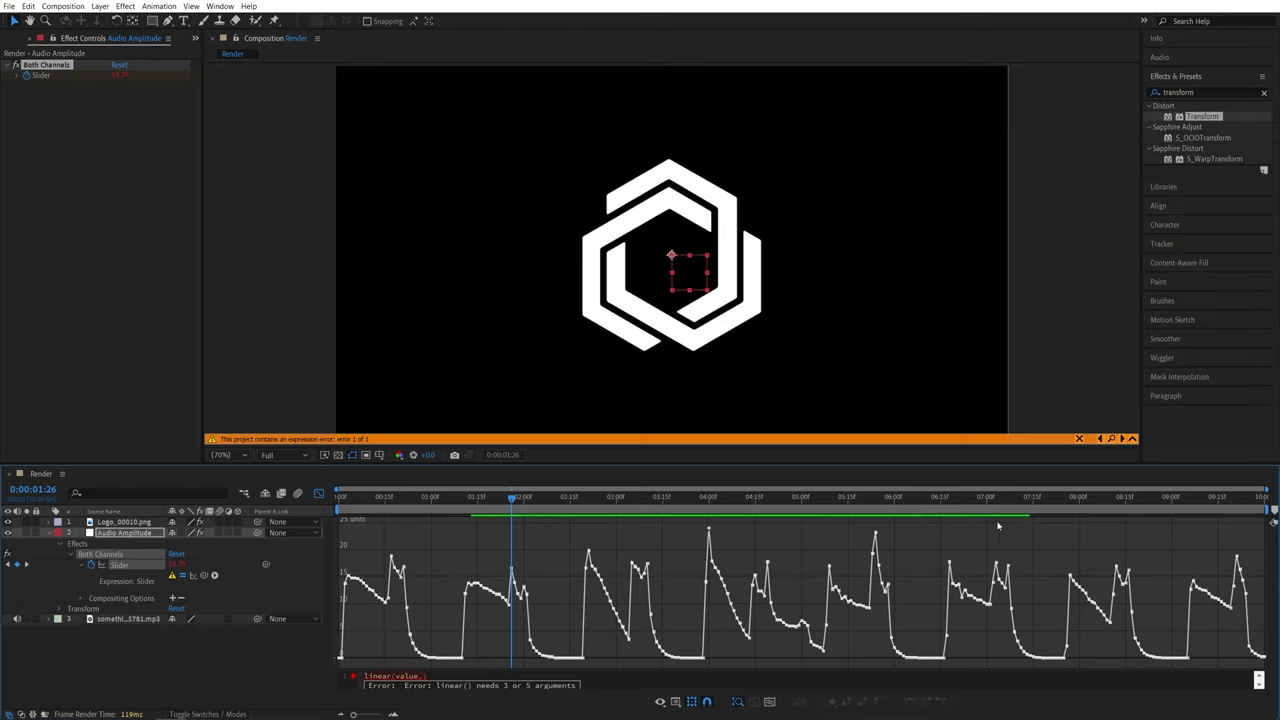
{"action": "left_click_drag", "start_coordinate": [511, 500], "coordinate": [386, 508]}
{"action": "left_click_drag", "start_coordinate": [569, 603], "coordinate": [803, 625]}
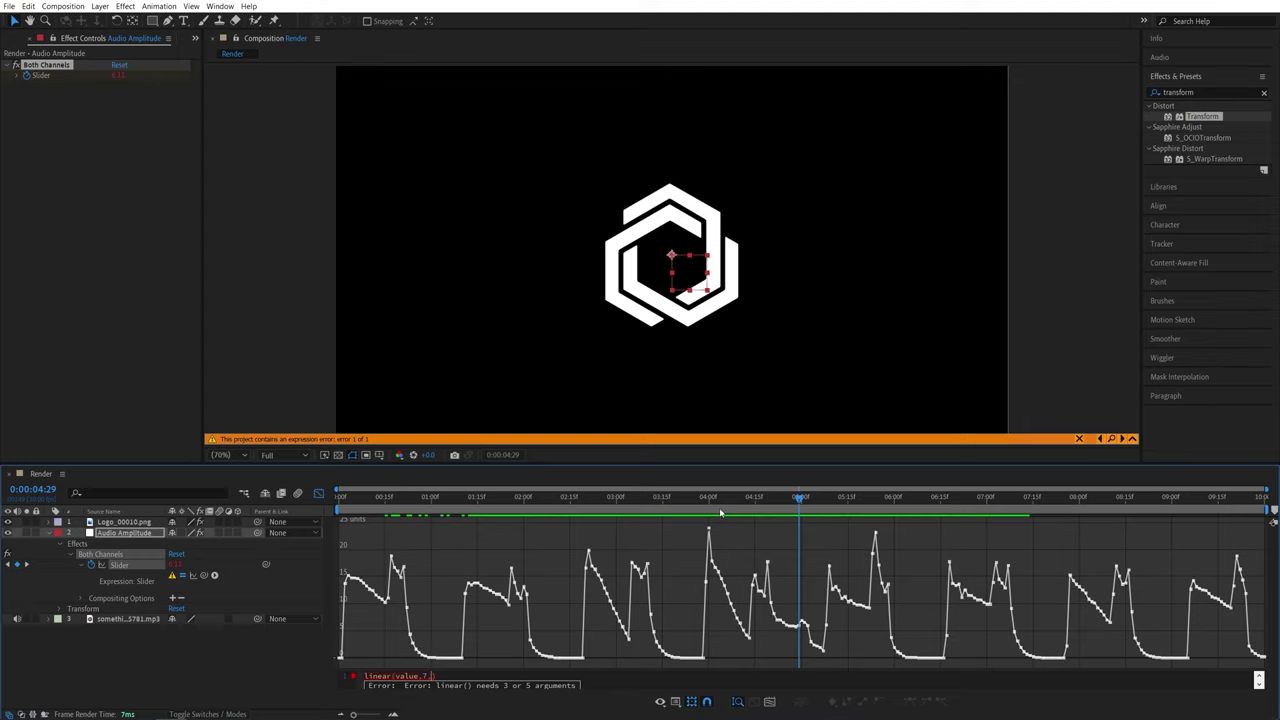
{"action": "left_click_drag", "start_coordinate": [716, 505], "coordinate": [533, 508]}
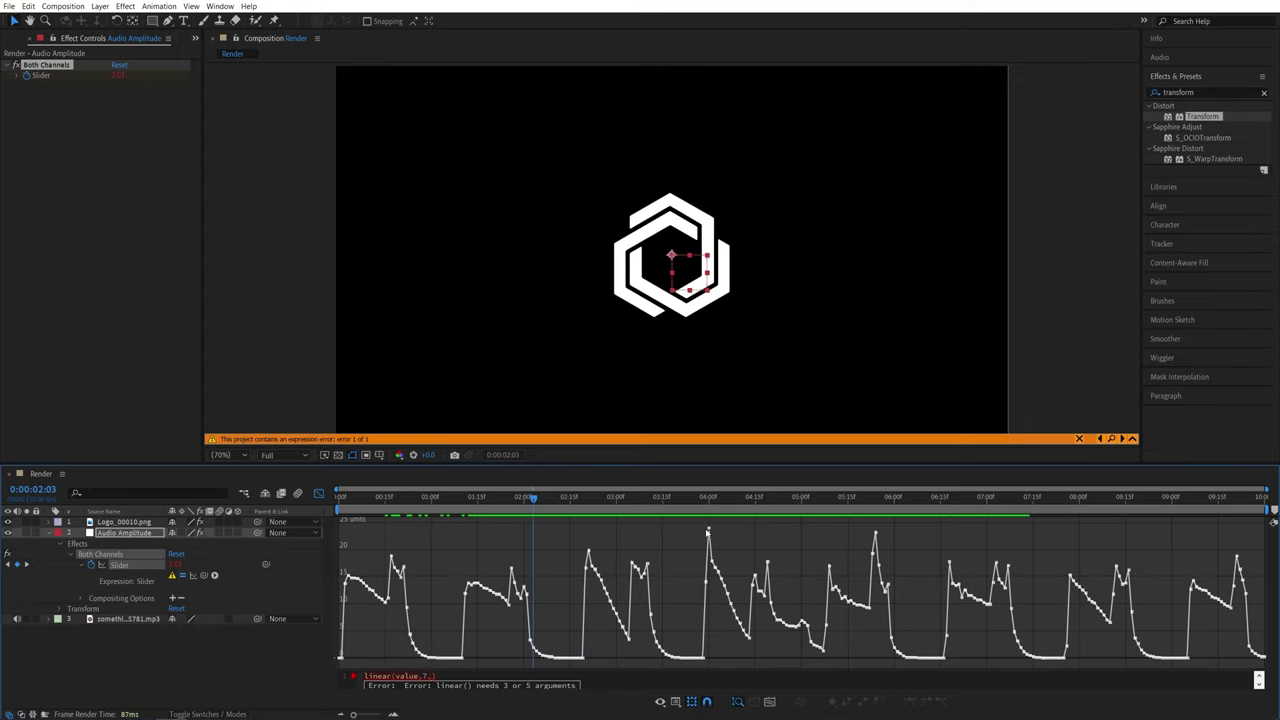
Step: Complete the Slider expression text as linear(value,7,20,0,20)
{"action": "mouse_move", "coordinate": [878, 538]}
{"action": "type", "text": "20,"}
{"action": "type", "text": "0,"}
{"action": "mouse_move", "coordinate": [571, 578]}
{"action": "type", "text": ","}
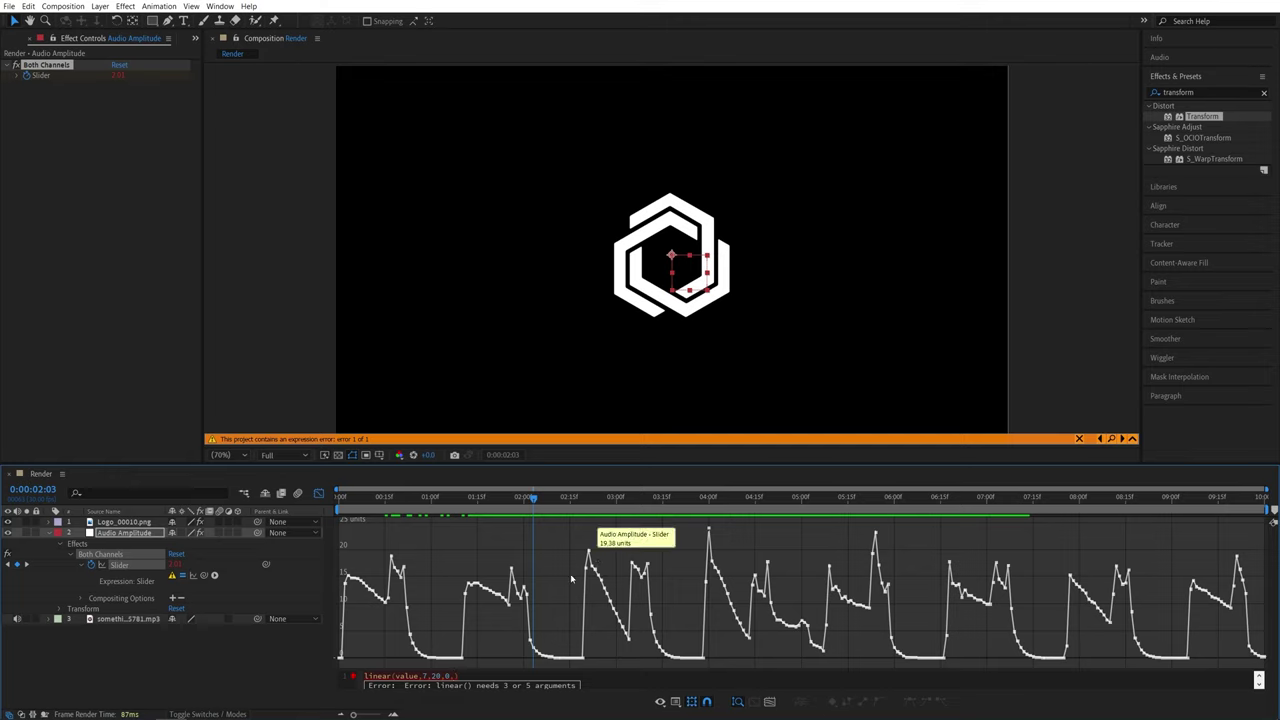
{"action": "type", "text": "20"}
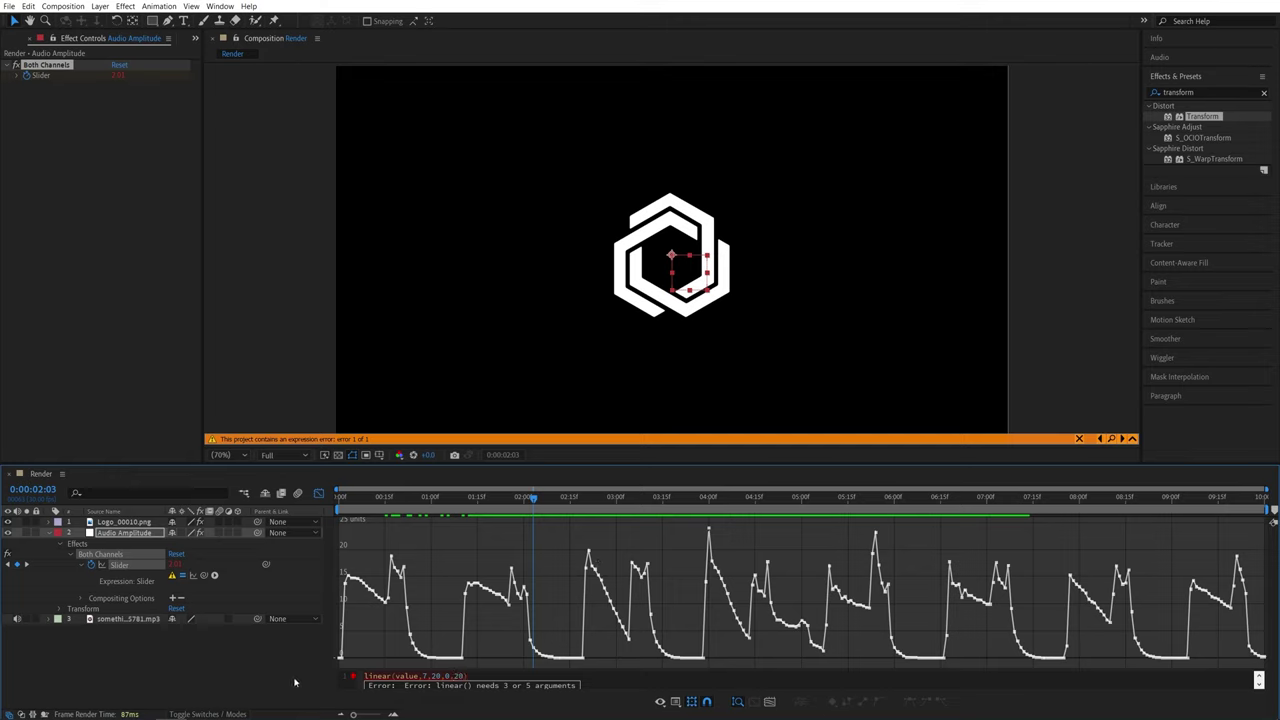
Step: Commit the linear(value,7,20,0,20) expression and bring the Slider's curve back into the graph
{"action": "left_click", "coordinate": [295, 683]}
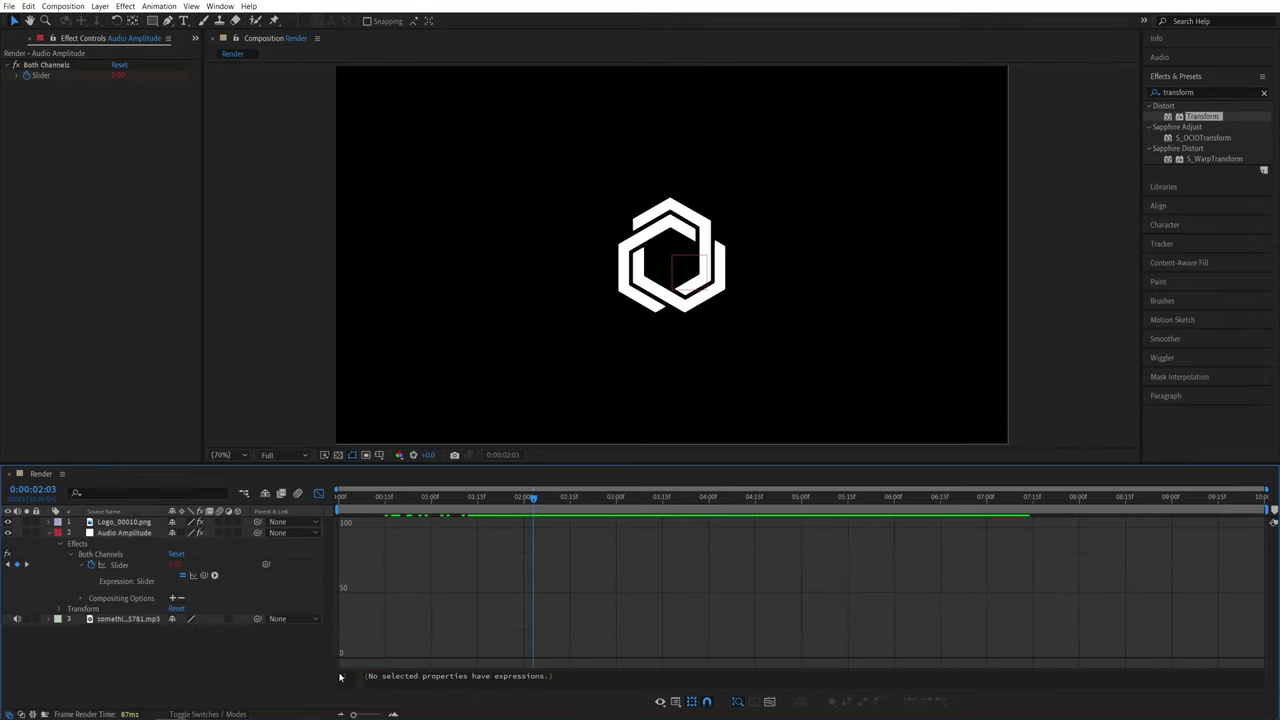
{"action": "left_click", "coordinate": [129, 568]}
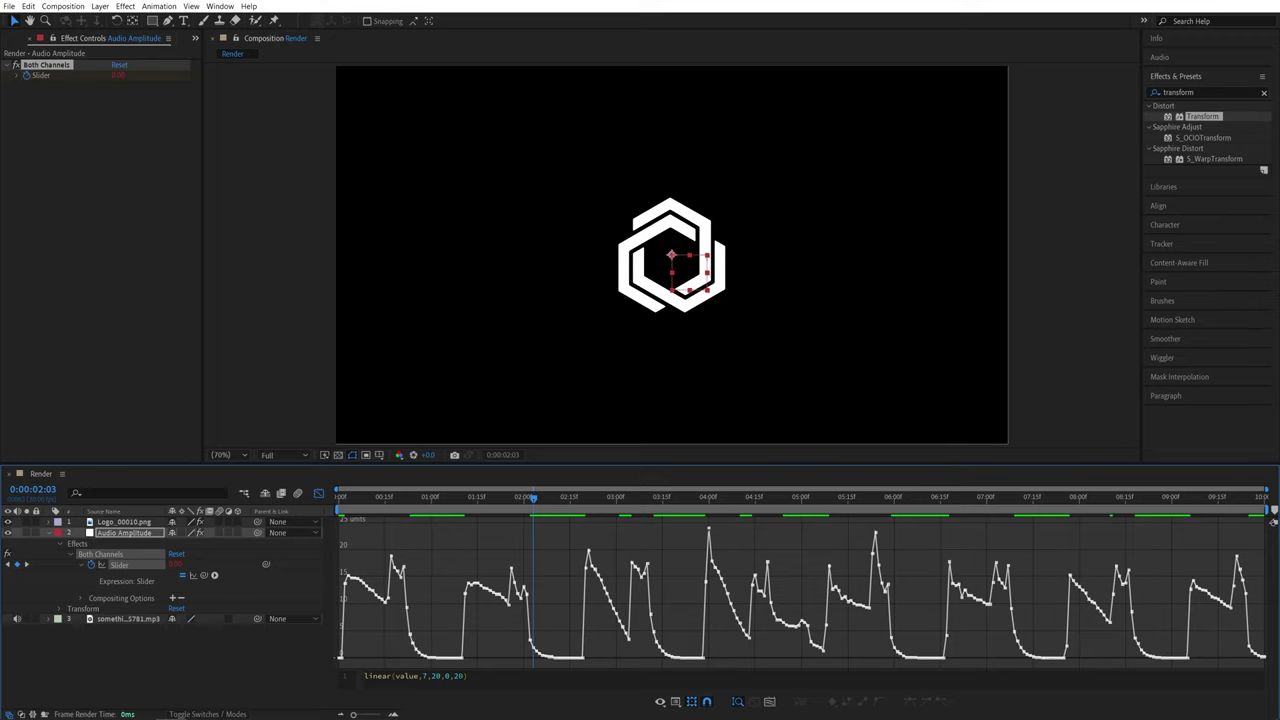
{"action": "mouse_move", "coordinate": [589, 552]}
{"action": "mouse_move", "coordinate": [708, 530]}
{"action": "mouse_move", "coordinate": [527, 498]}
{"action": "left_mouse_down"}
{"action": "mouse_move", "coordinate": [458, 510]}
{"action": "mouse_move", "coordinate": [570, 503]}
{"action": "mouse_move", "coordinate": [557, 525]}
{"action": "mouse_move", "coordinate": [419, 545]}
{"action": "mouse_move", "coordinate": [422, 511]}
{"action": "mouse_move", "coordinate": [524, 500]}
{"action": "left_mouse_up"}
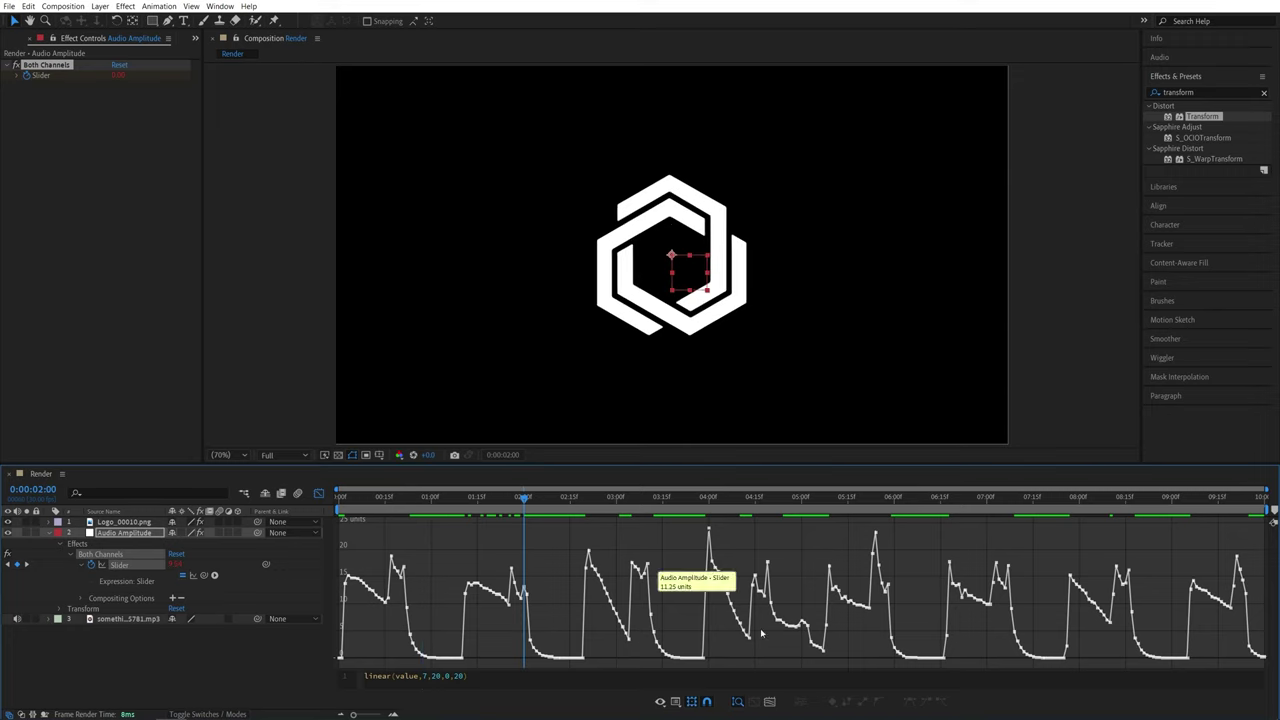
Step: Check the logo at 0:00:04:28, the 0:00:02:21 and 0:00:04:00 peaks, and around 0:00:05:10
{"action": "left_click", "coordinate": [794, 497]}
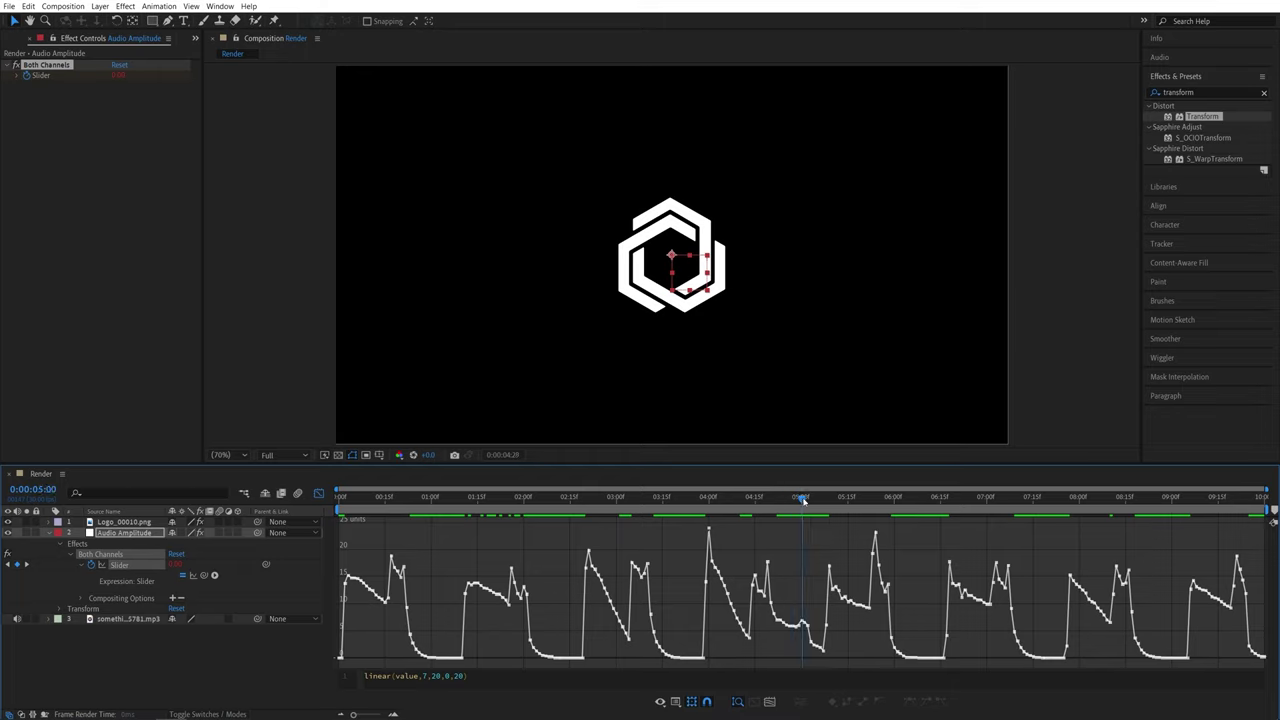
{"action": "left_click_drag", "start_coordinate": [795, 499], "coordinate": [657, 505]}
{"action": "left_click", "coordinate": [589, 498]}
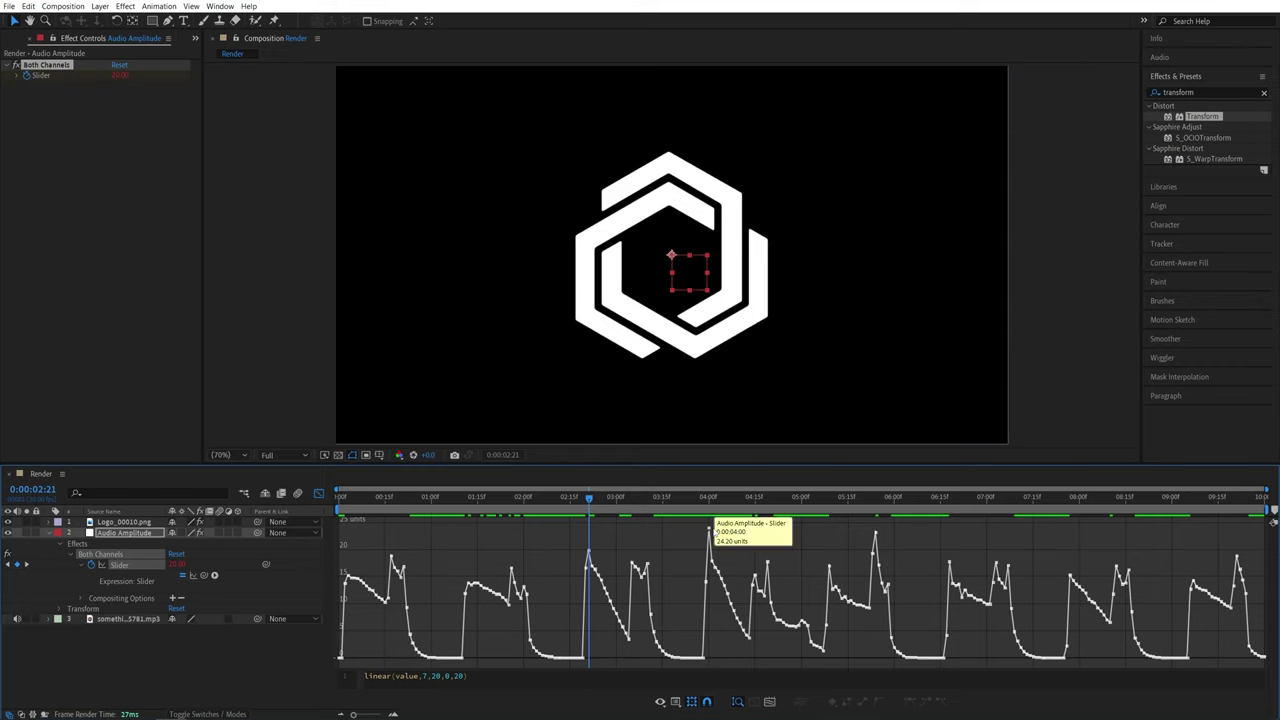
{"action": "left_click", "coordinate": [709, 499]}
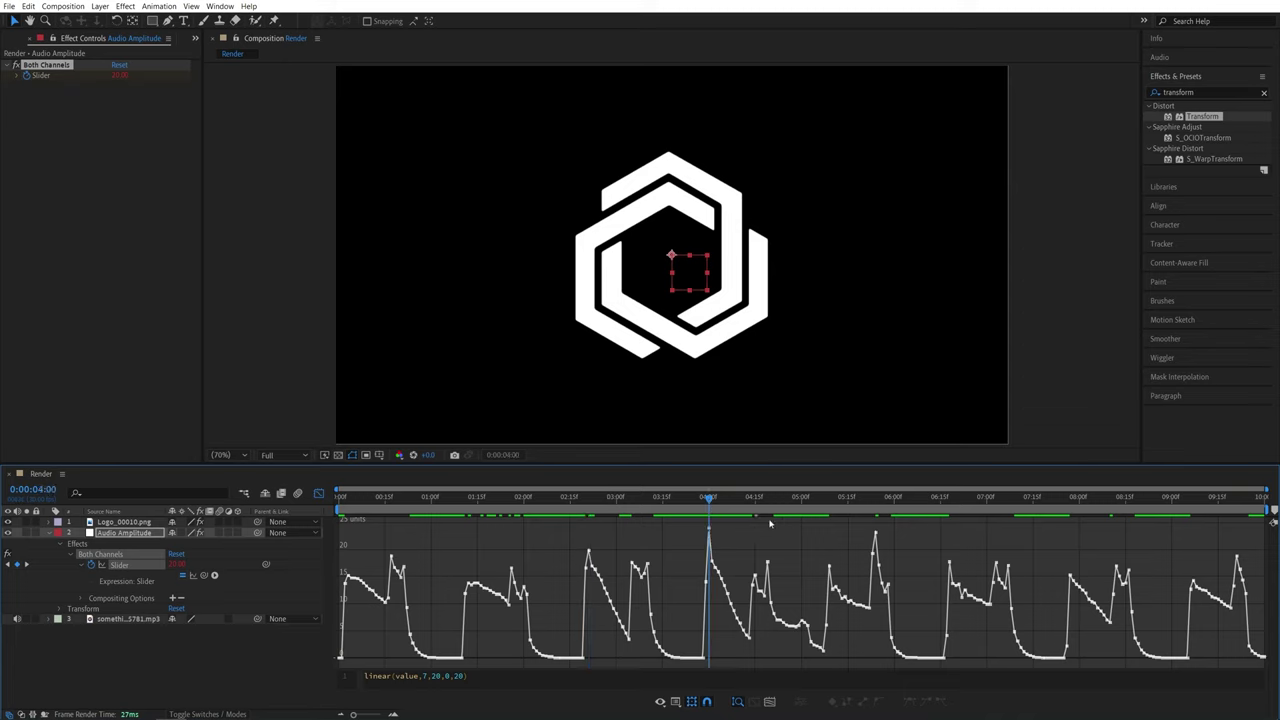
{"action": "left_click_drag", "start_coordinate": [770, 522], "coordinate": [876, 521]}
{"action": "left_click_drag", "start_coordinate": [657, 537], "coordinate": [591, 537]}
Step: Preview the logo scaling from 0:00:02:12, check peaks at 0:00:03:11 and 0:00:04:00, then rewind layer bars to 0:00:00:00
{"action": "left_click", "coordinate": [561, 500]}
{"action": "key", "text": "space"}
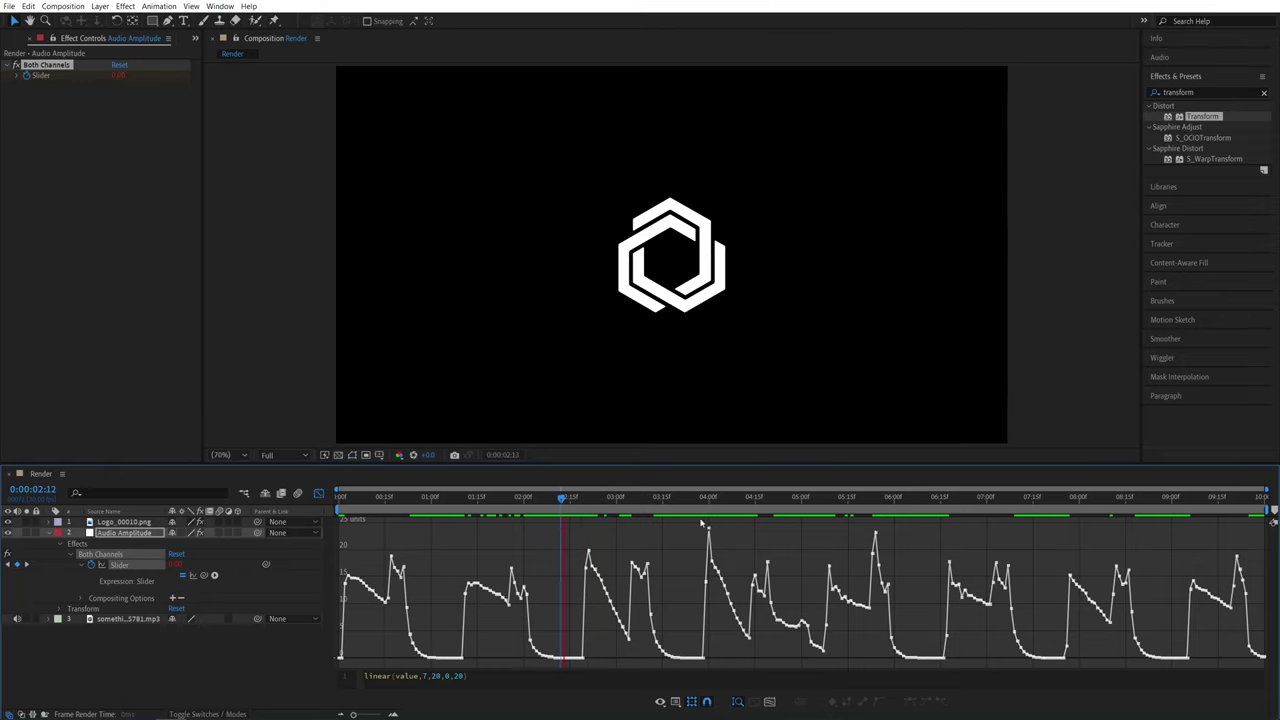
{"action": "left_click", "coordinate": [633, 503]}
{"action": "left_click", "coordinate": [651, 500]}
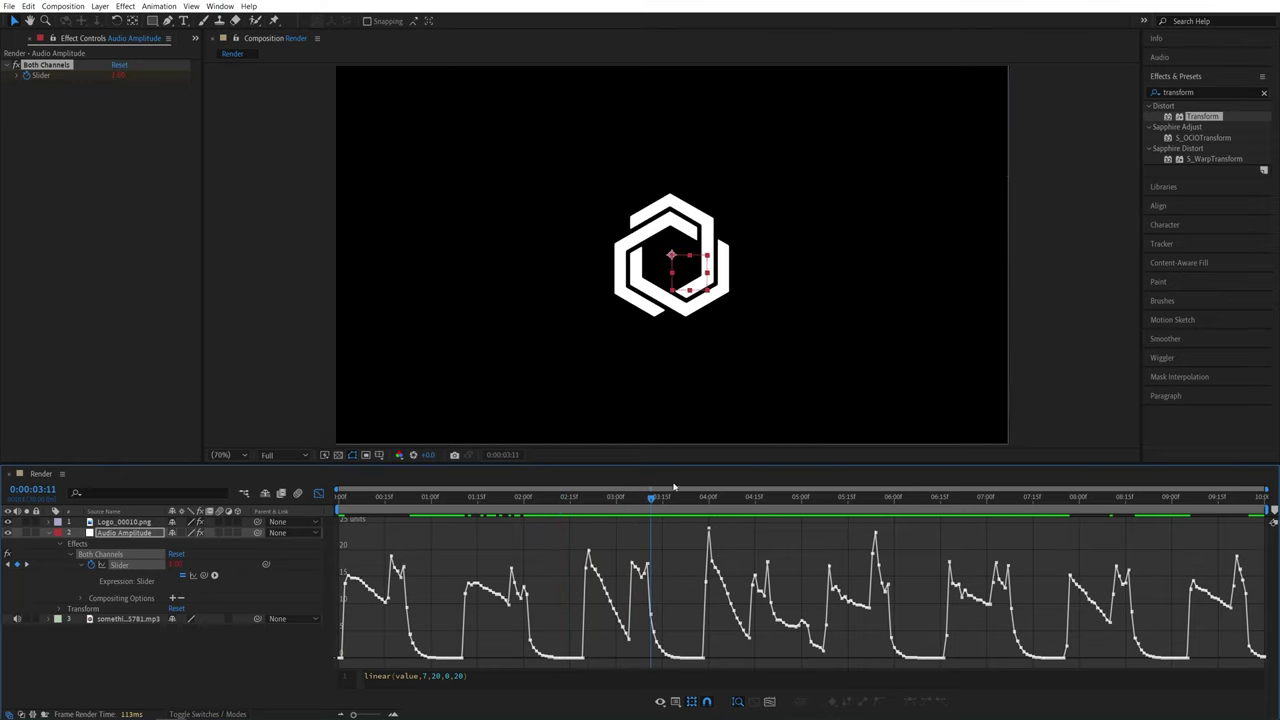
{"action": "left_click", "coordinate": [707, 497]}
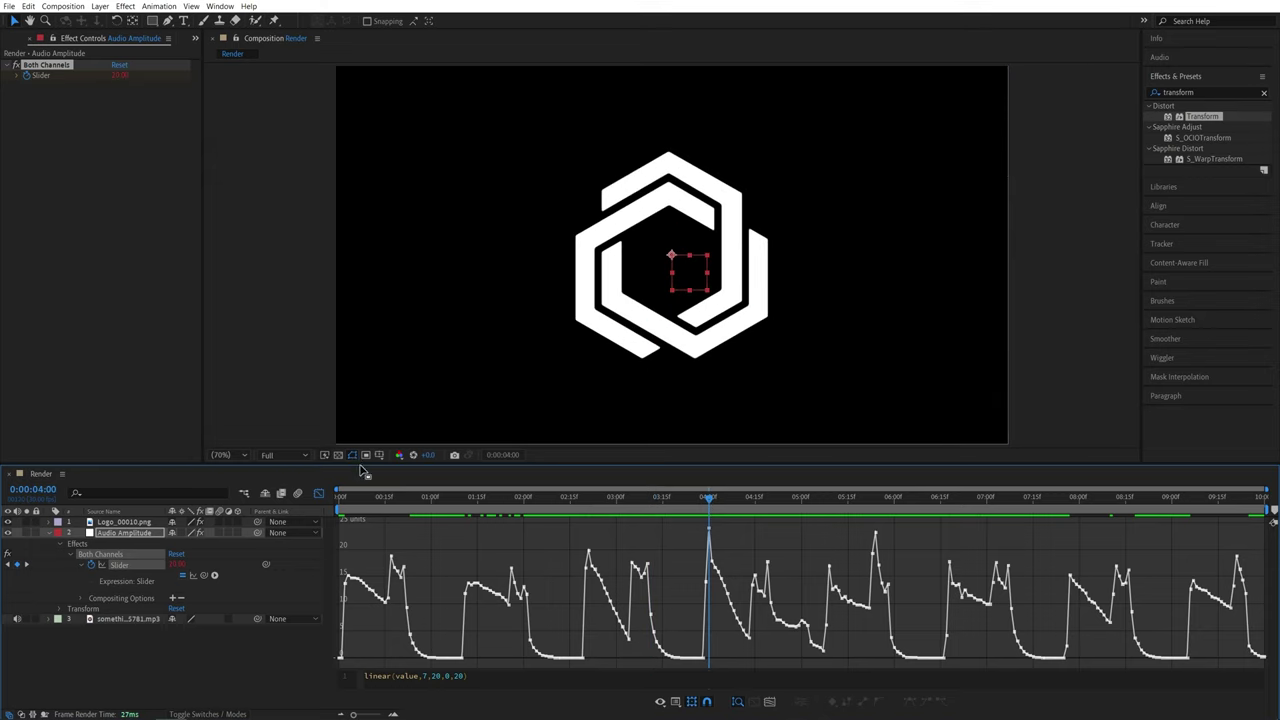
{"action": "left_click", "coordinate": [319, 494]}
{"action": "left_click_drag", "start_coordinate": [501, 500], "coordinate": [340, 510]}
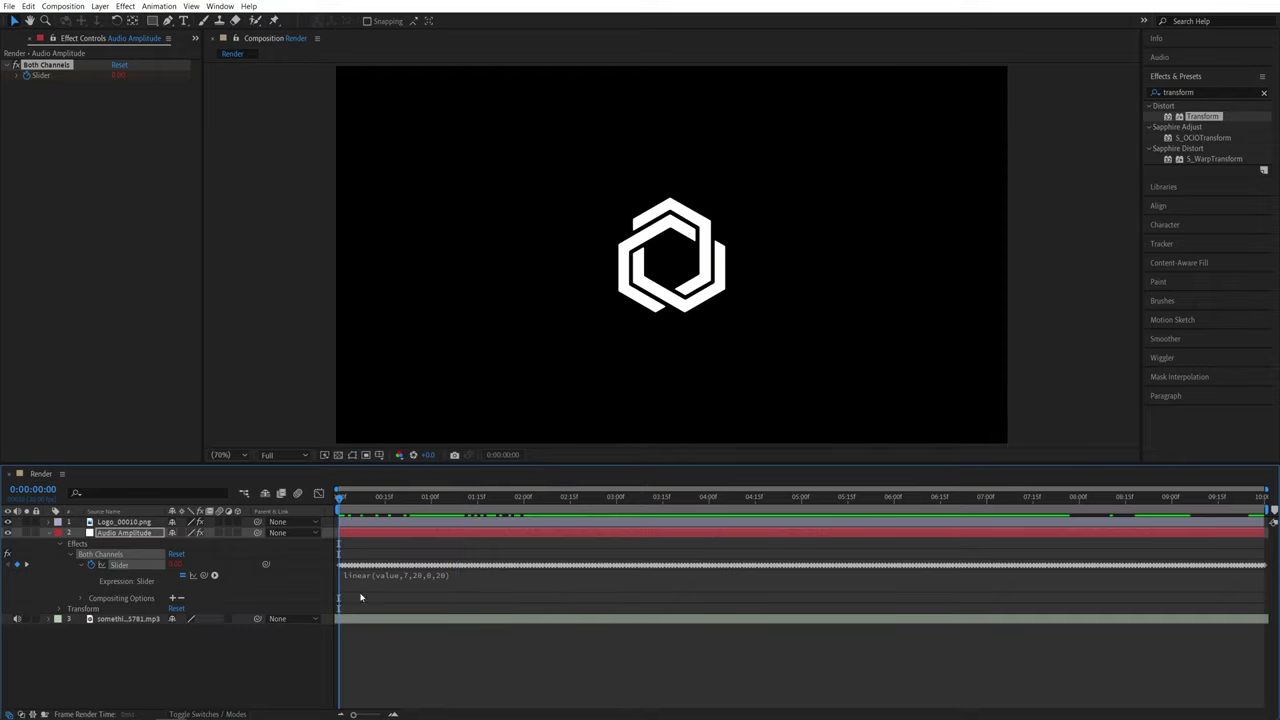